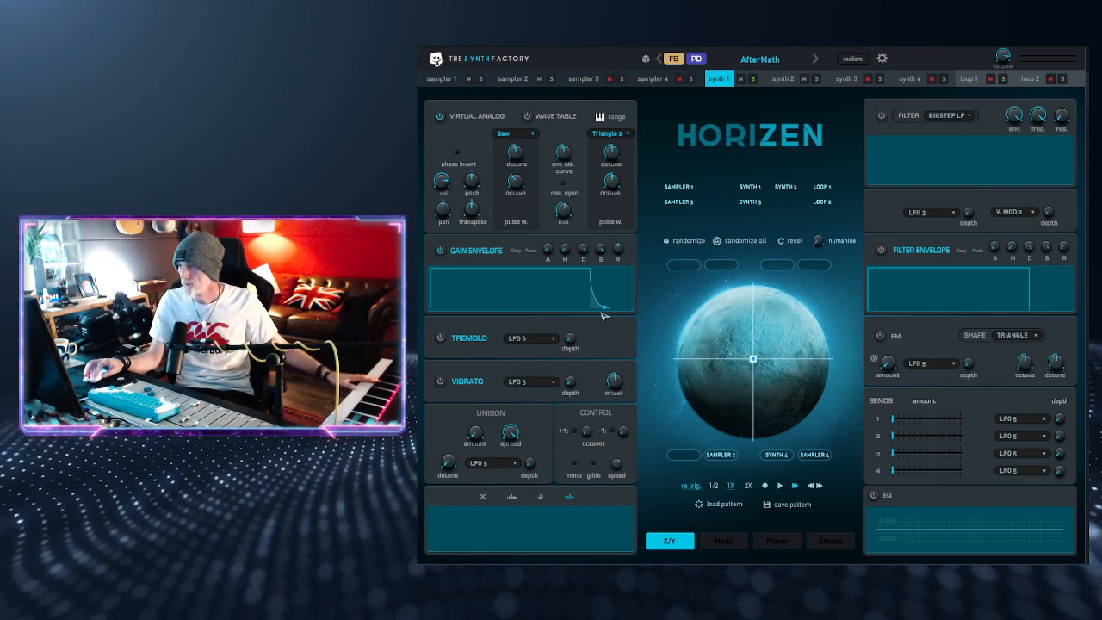
Step: Try a longer attack on synth 1's gain envelope, adjust its release, and return the attack to minimum
drag(550, 253, 561, 150)
drag(549, 252, 560, 205)
drag(618, 249, 631, 179)
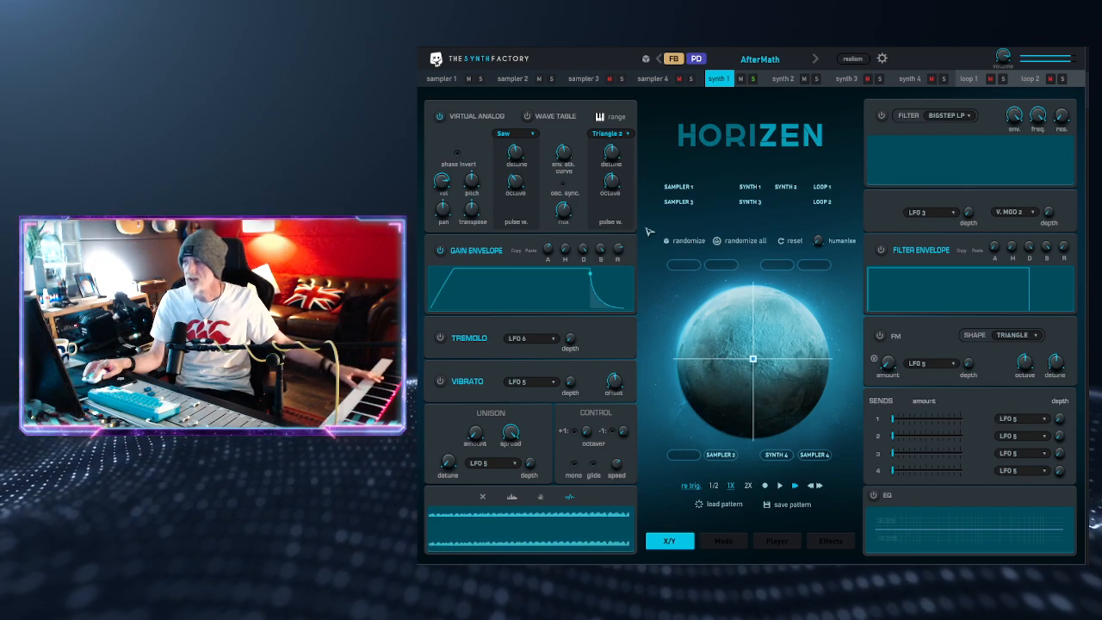
drag(550, 251, 565, 399)
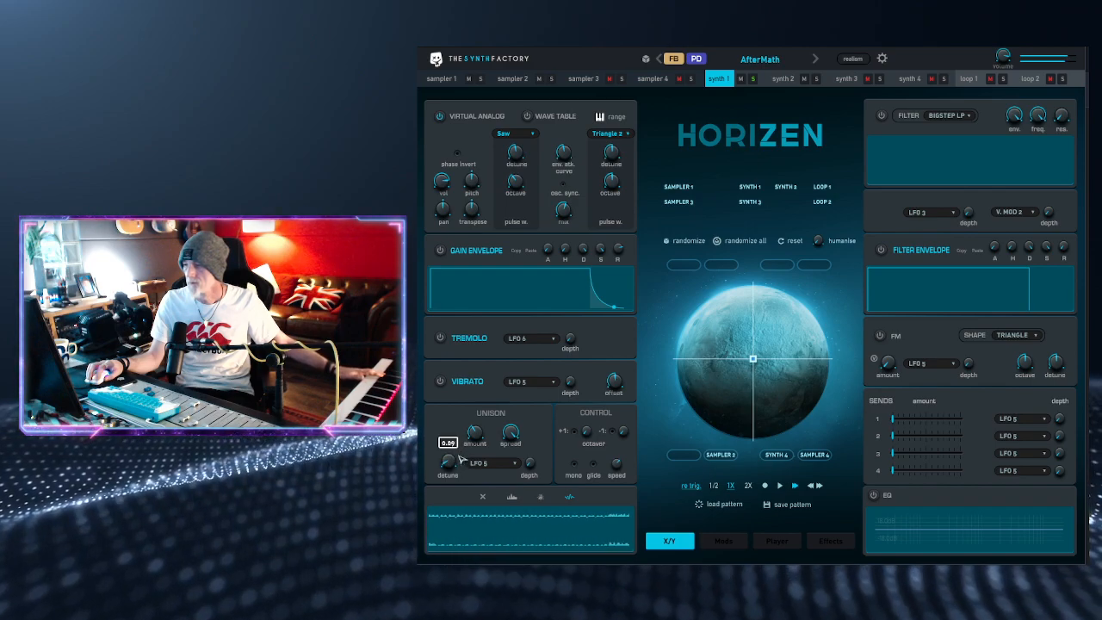
Step: Raise synth 1's unison amount to its maximum
drag(519, 436, 494, 355)
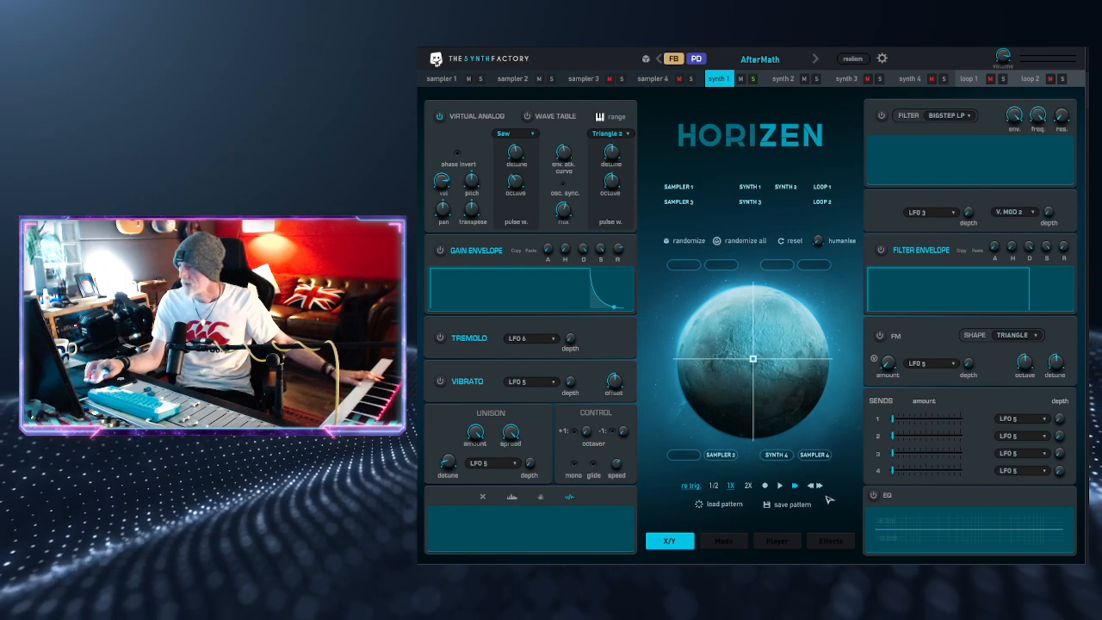
Step: Review the send effects and modulators, and raise synth 1's send 4 amount slightly
click(830, 543)
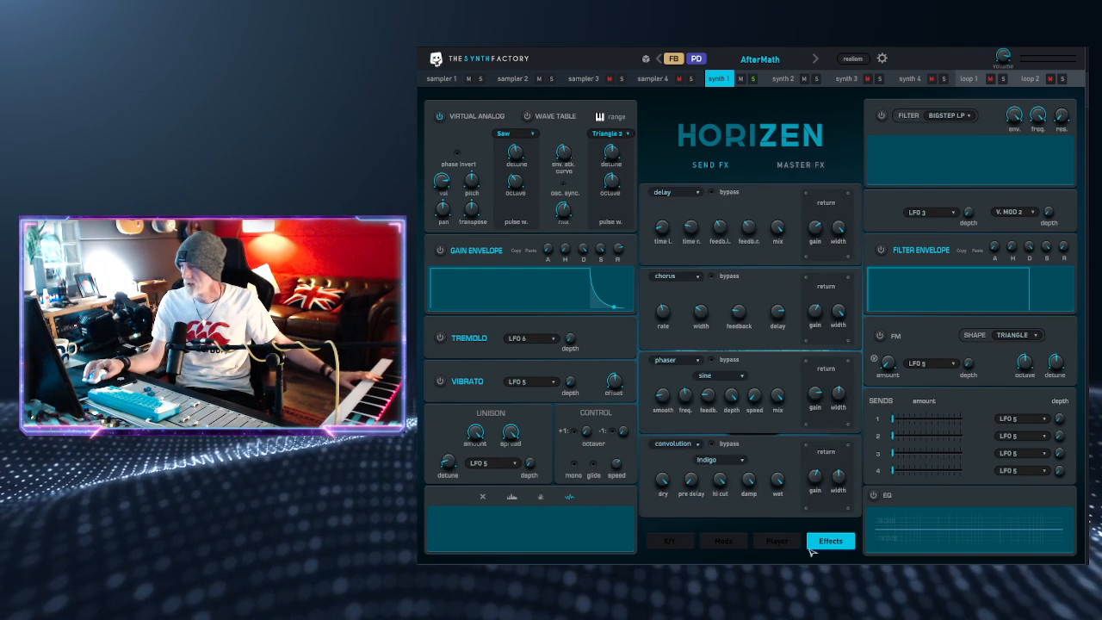
click(724, 542)
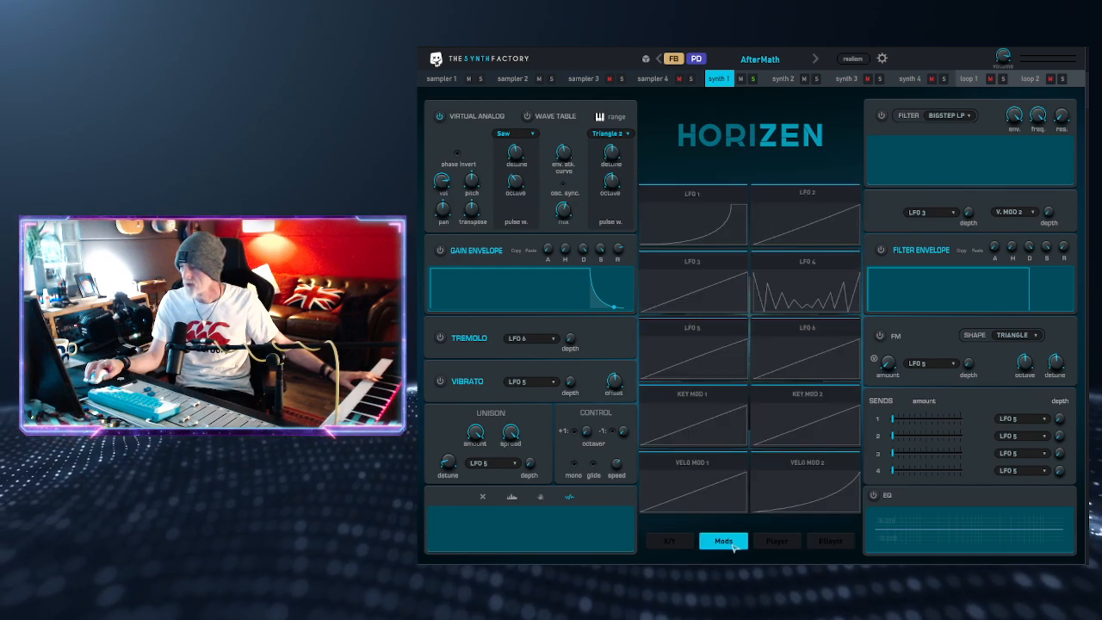
click(671, 541)
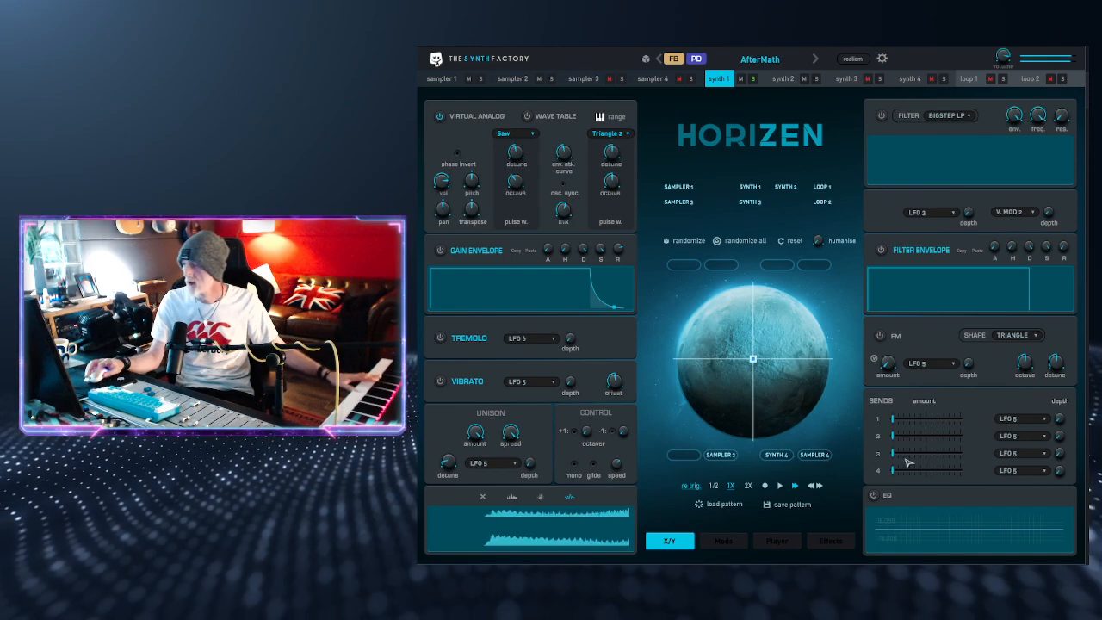
drag(895, 470, 920, 480)
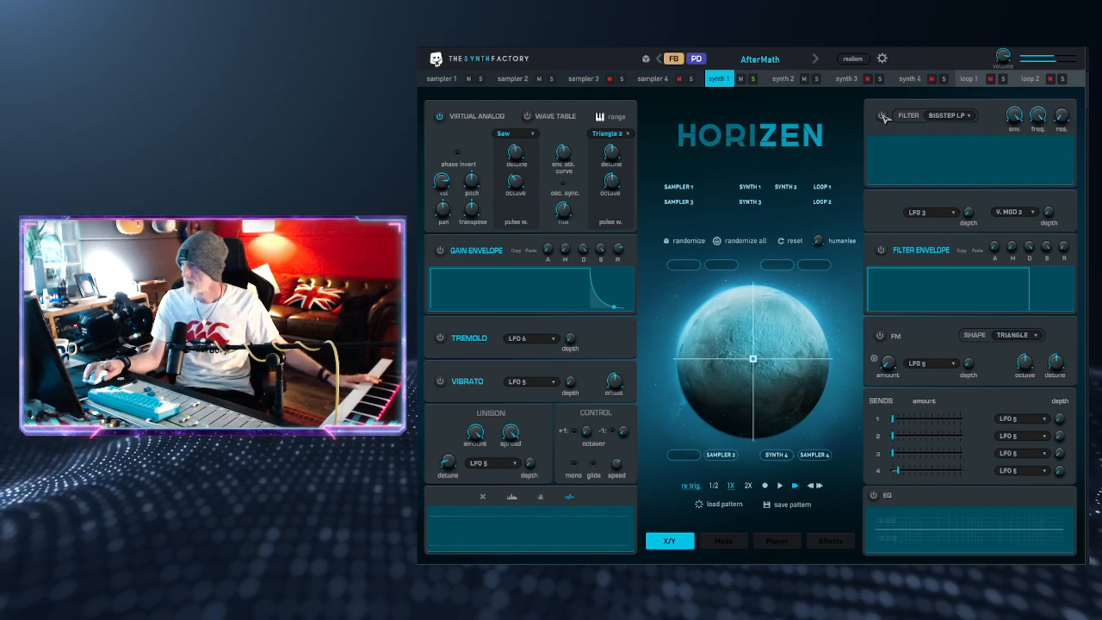
Step: Enable the filter with the BIGSTEP LP type, lower its frequency and raise its resonance
click(969, 116)
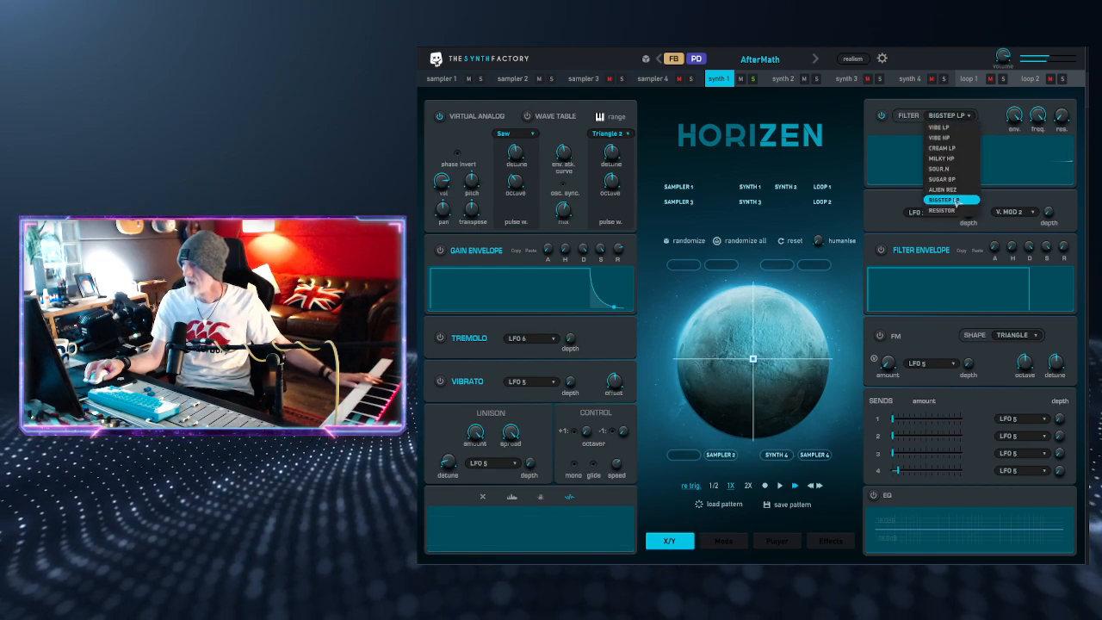
click(1013, 117)
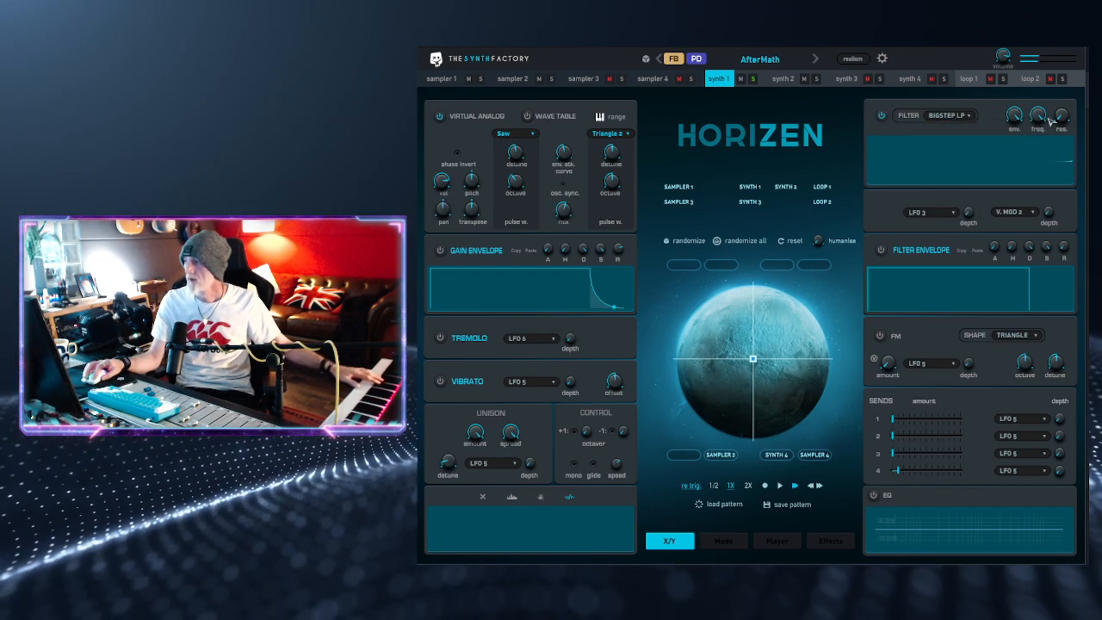
drag(1039, 119, 1052, 192)
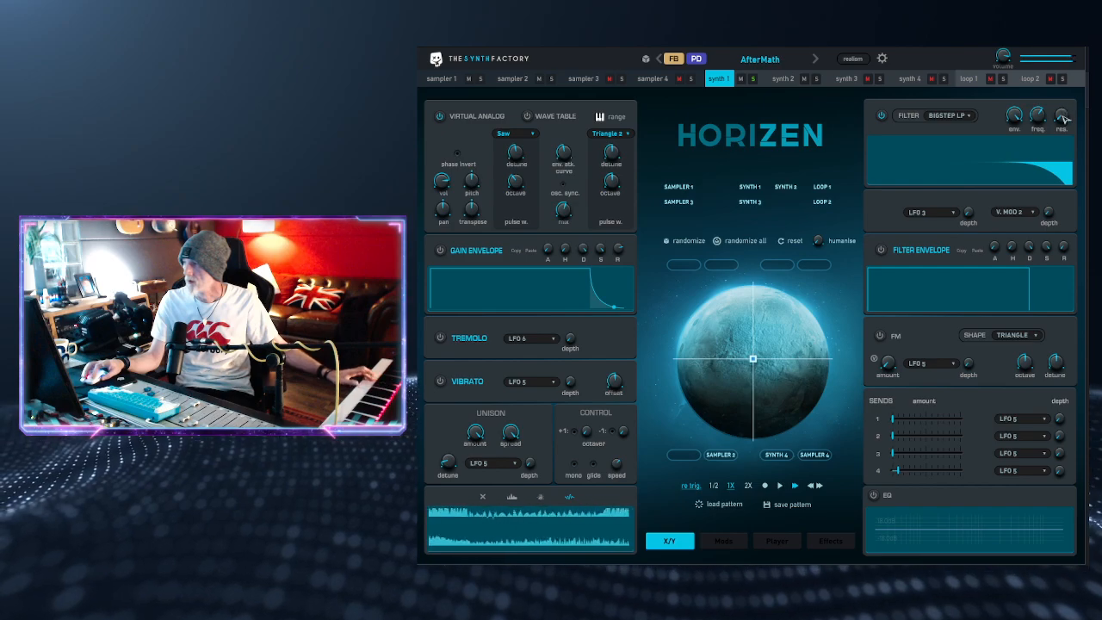
mouse_move(1065, 117)
drag(1064, 118, 1068, 68)
drag(1040, 114, 1041, 193)
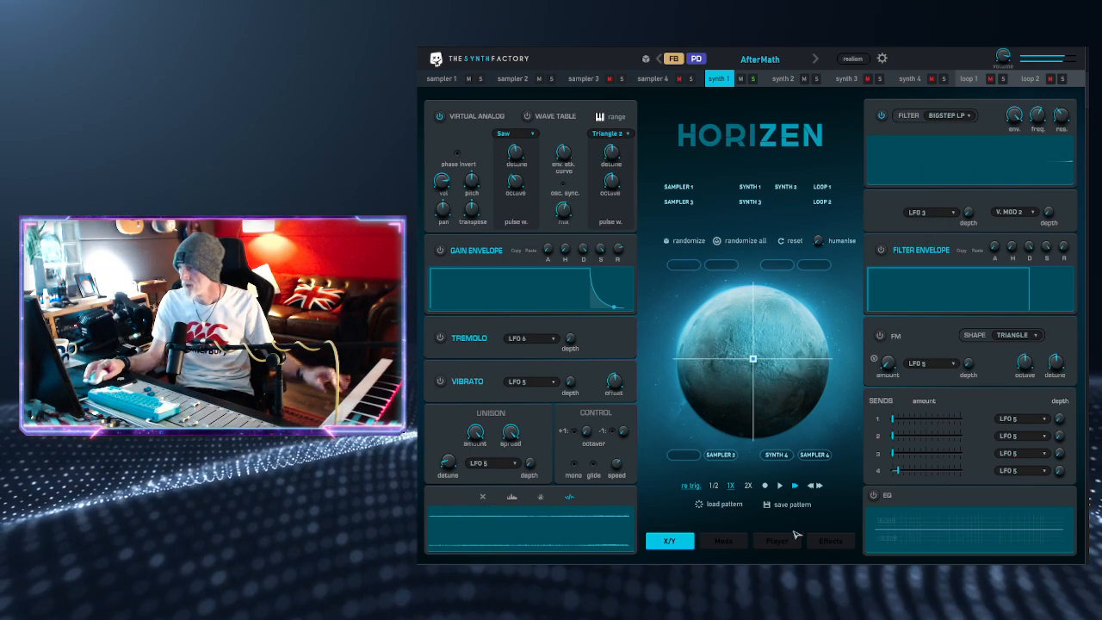
Step: Assign LFO 4 as the filter's first modulation source in place of LFO 3
click(734, 539)
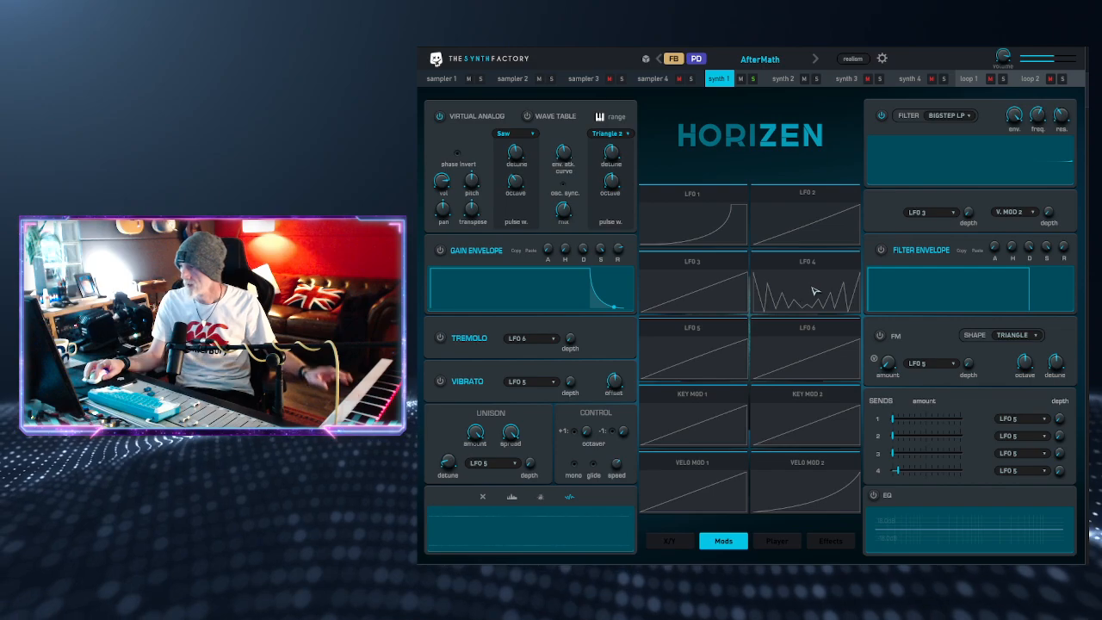
drag(798, 308, 916, 215)
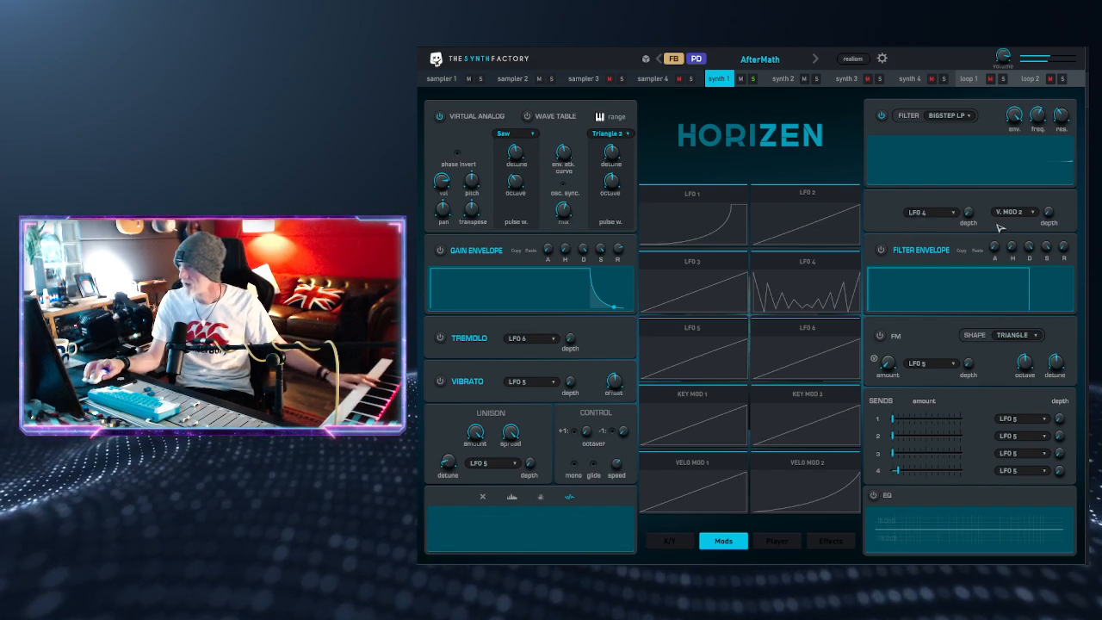
Step: Raise LFO 4's depth to maximum and set its speed to 0.27 Hz
click(822, 275)
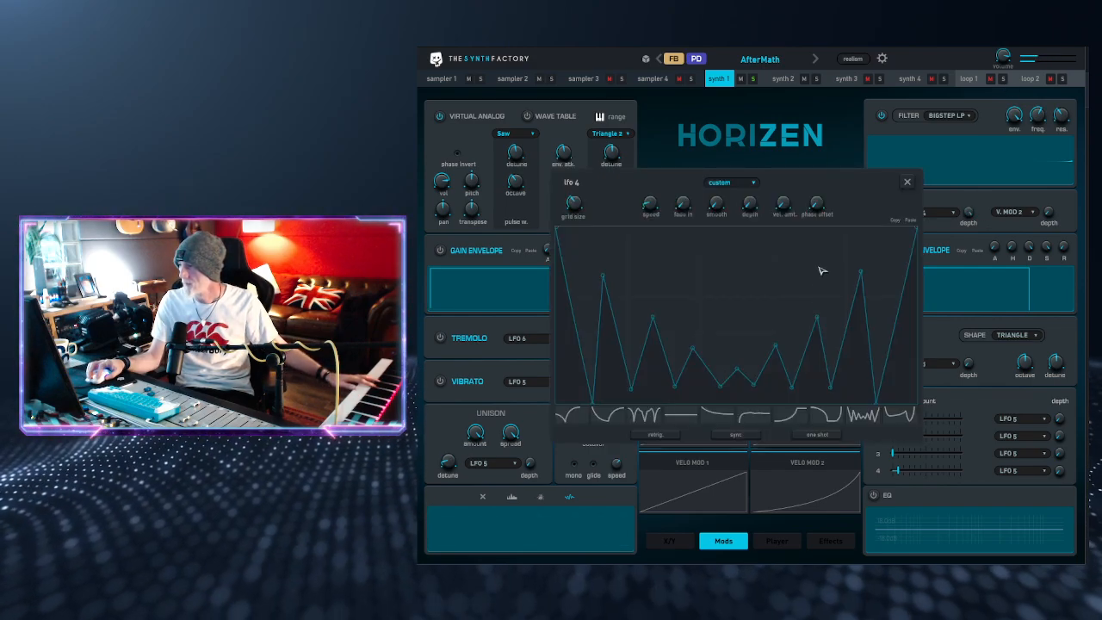
drag(750, 203, 775, 46)
drag(653, 204, 663, 186)
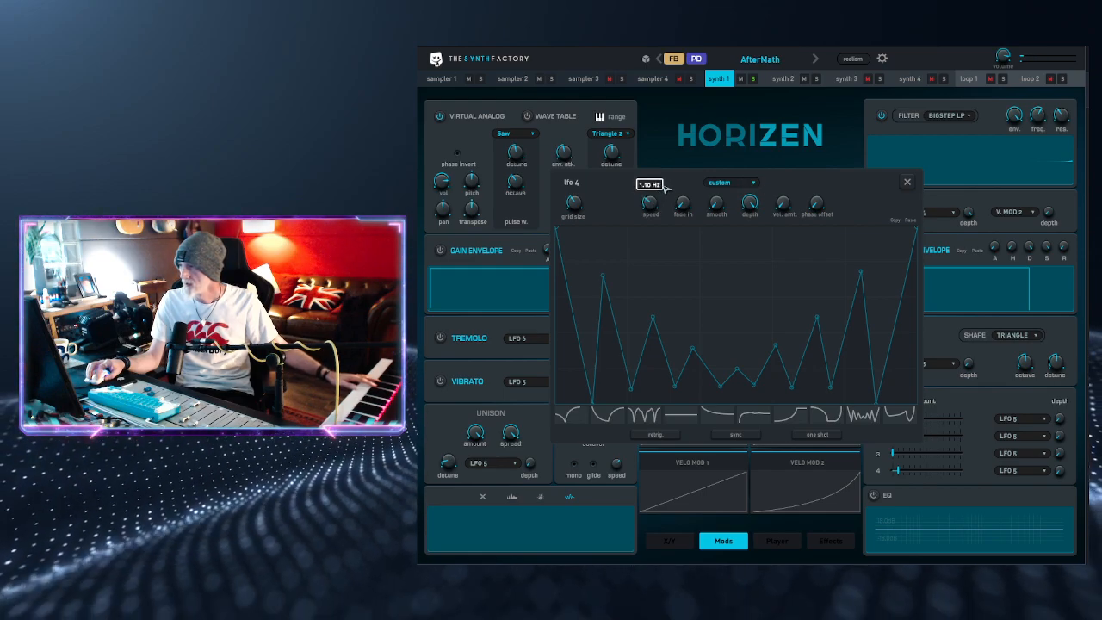
click(908, 182)
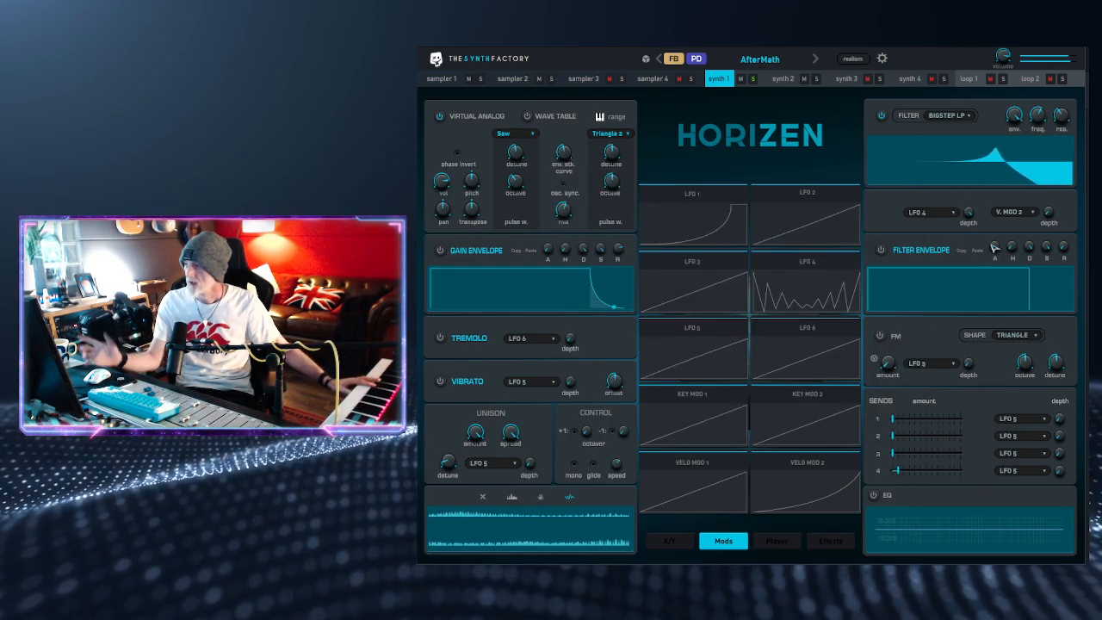
click(808, 288)
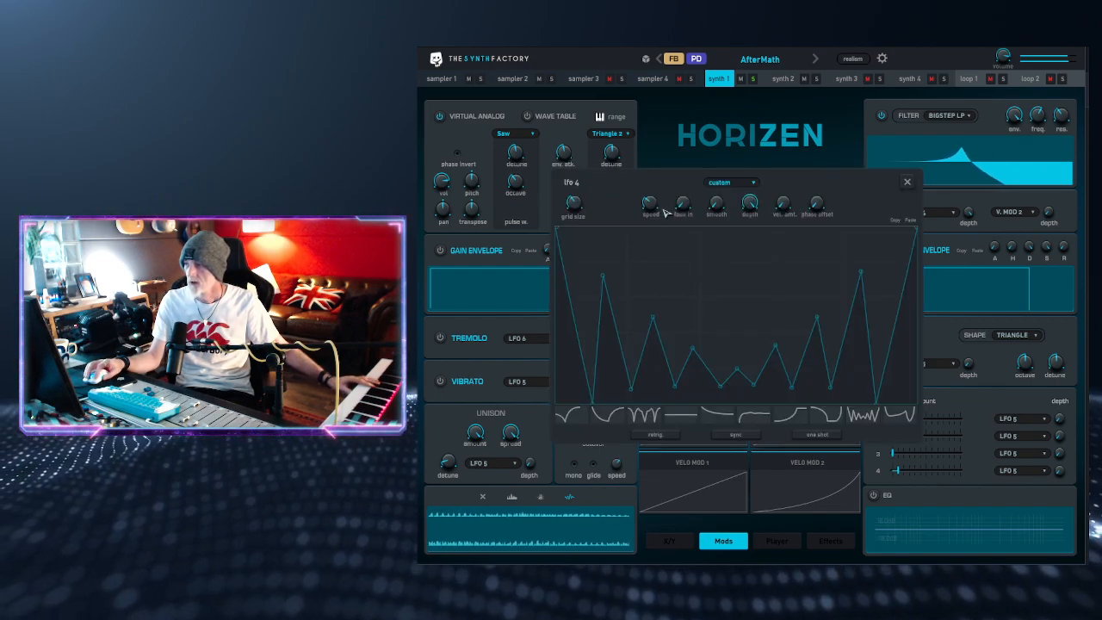
drag(649, 205, 651, 229)
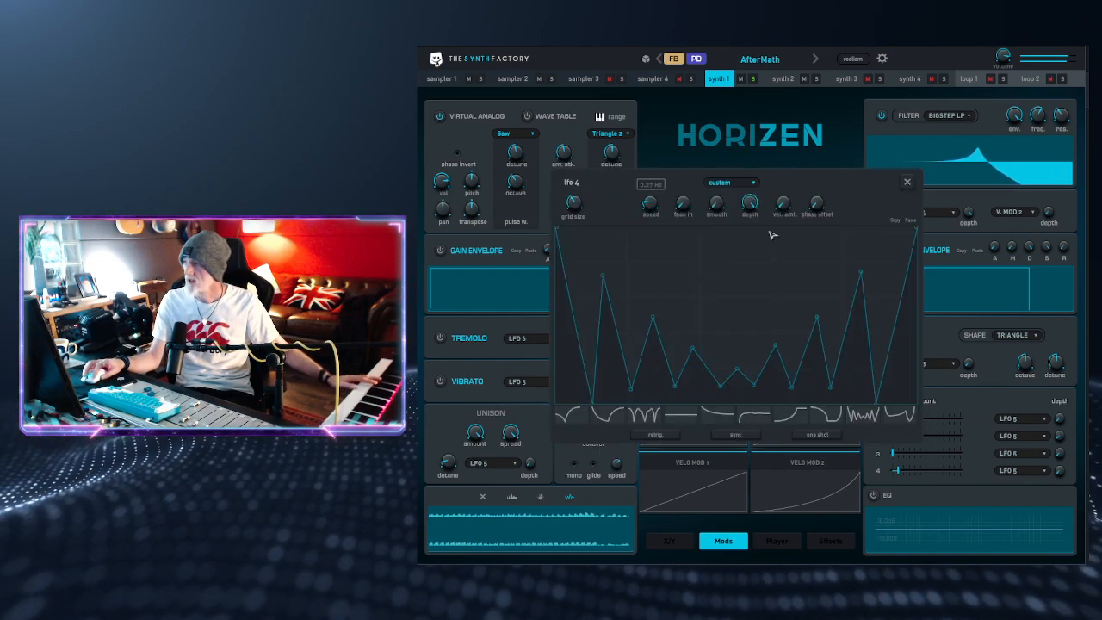
click(907, 183)
Step: Lower the filter resonance and adjust the attack of the filter envelope
drag(1066, 118, 1069, 156)
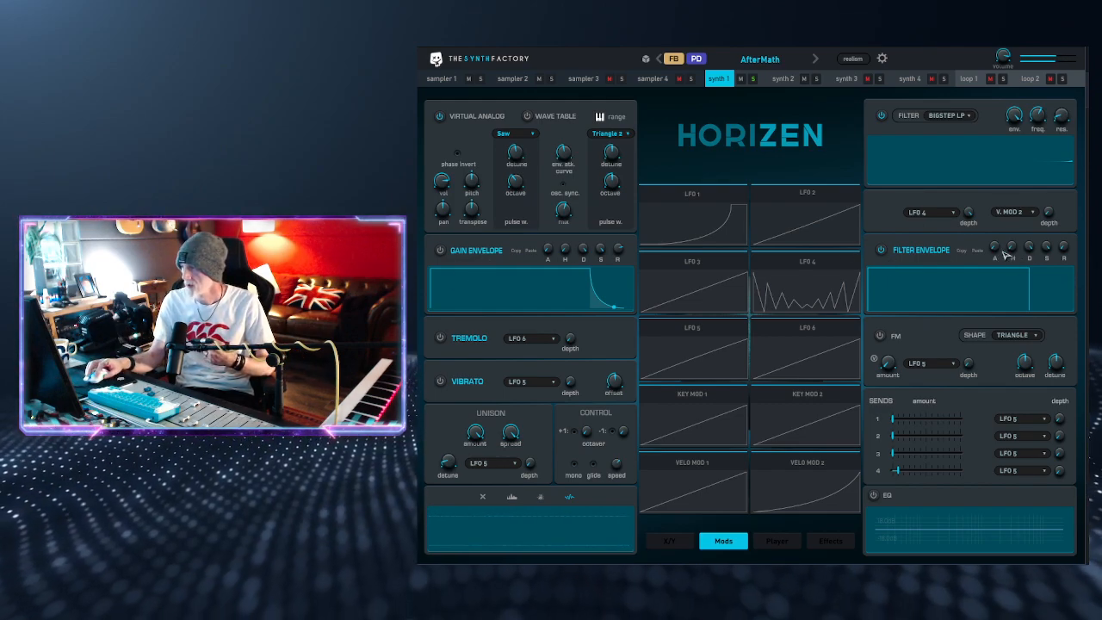
mouse_move(995, 248)
mouse_down()
mouse_move(1019, 190)
mouse_move(1012, 256)
mouse_up()
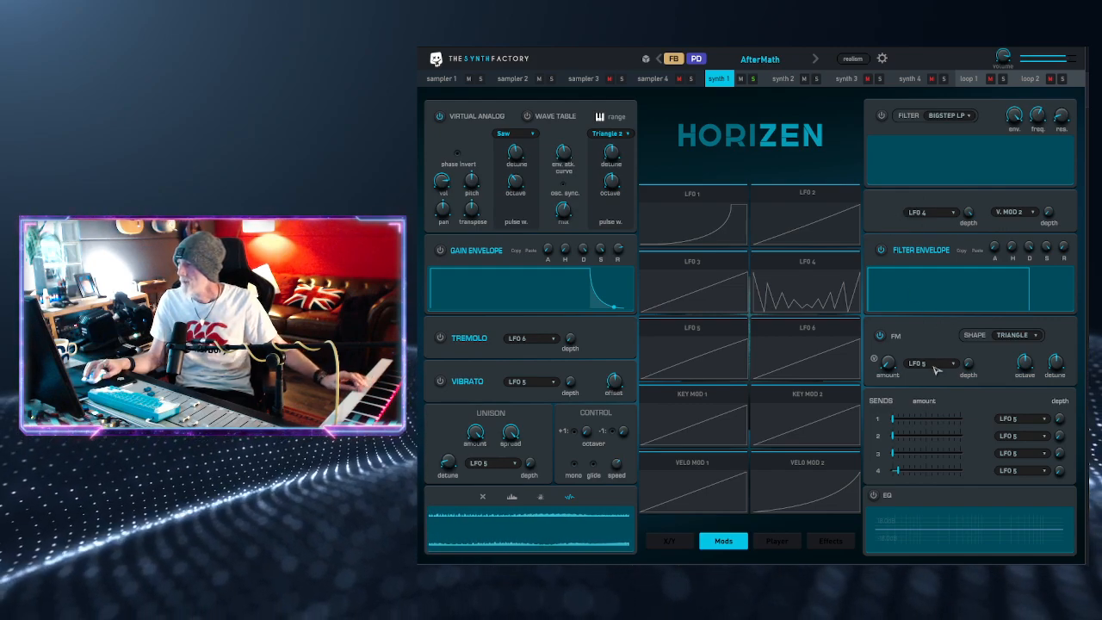
Step: Raise the FM amount to maximum and set the FM shape to Square after trying Noise
drag(884, 362, 889, 340)
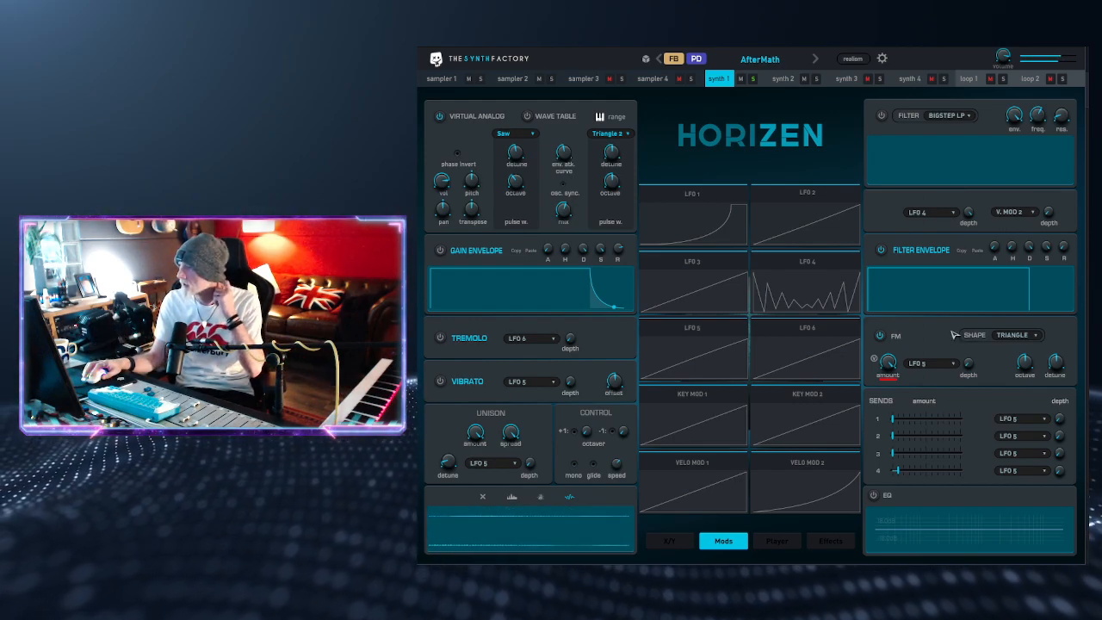
click(1019, 338)
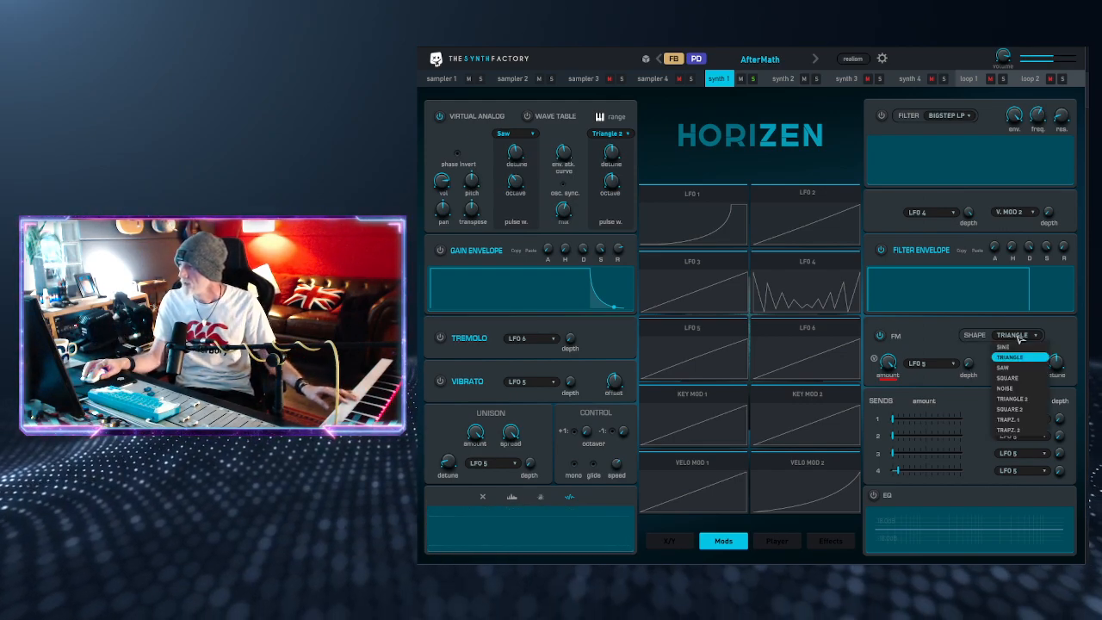
click(1028, 390)
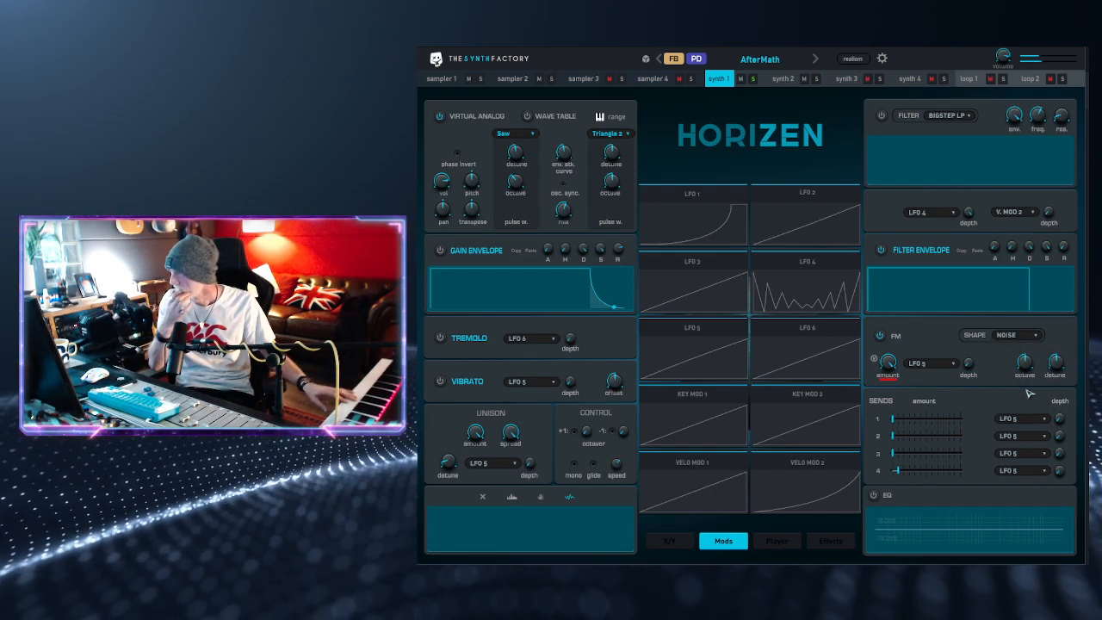
click(1023, 338)
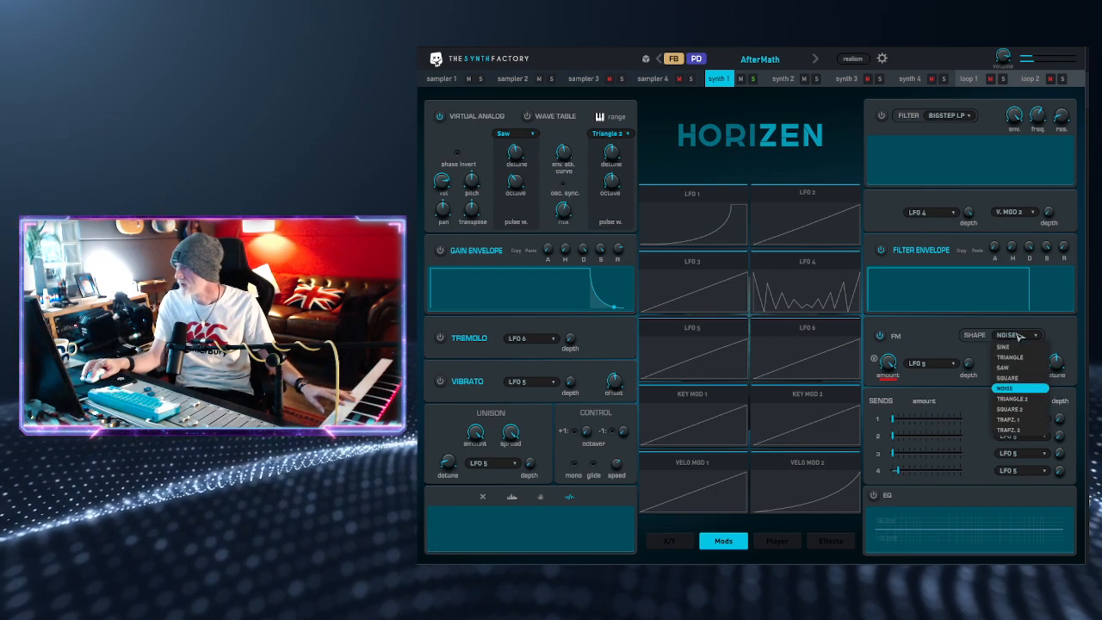
click(1030, 379)
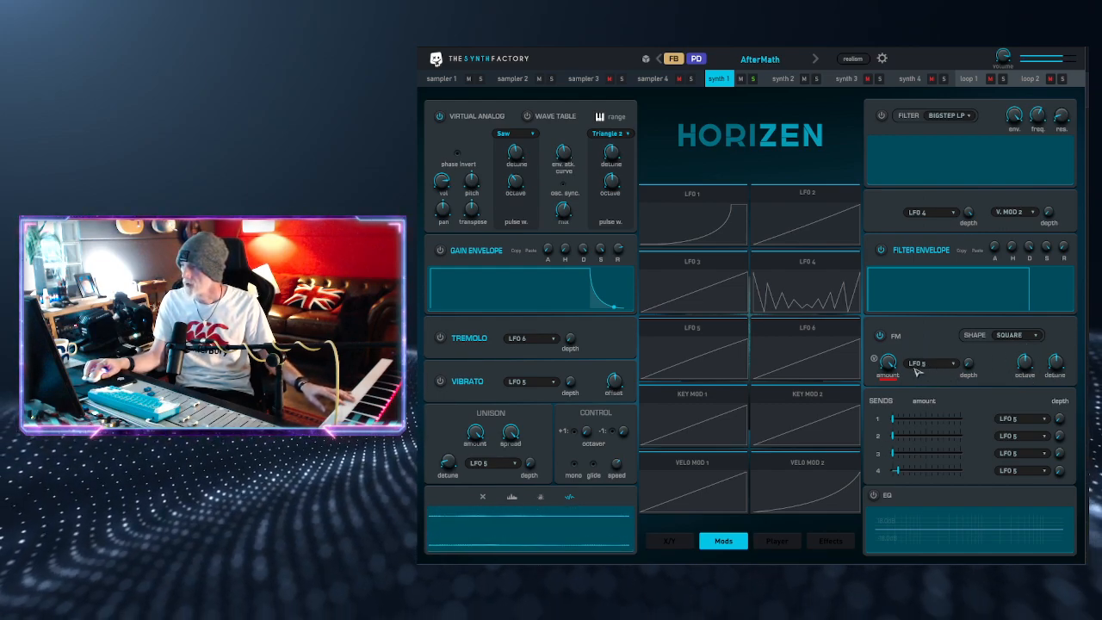
drag(891, 366, 892, 348)
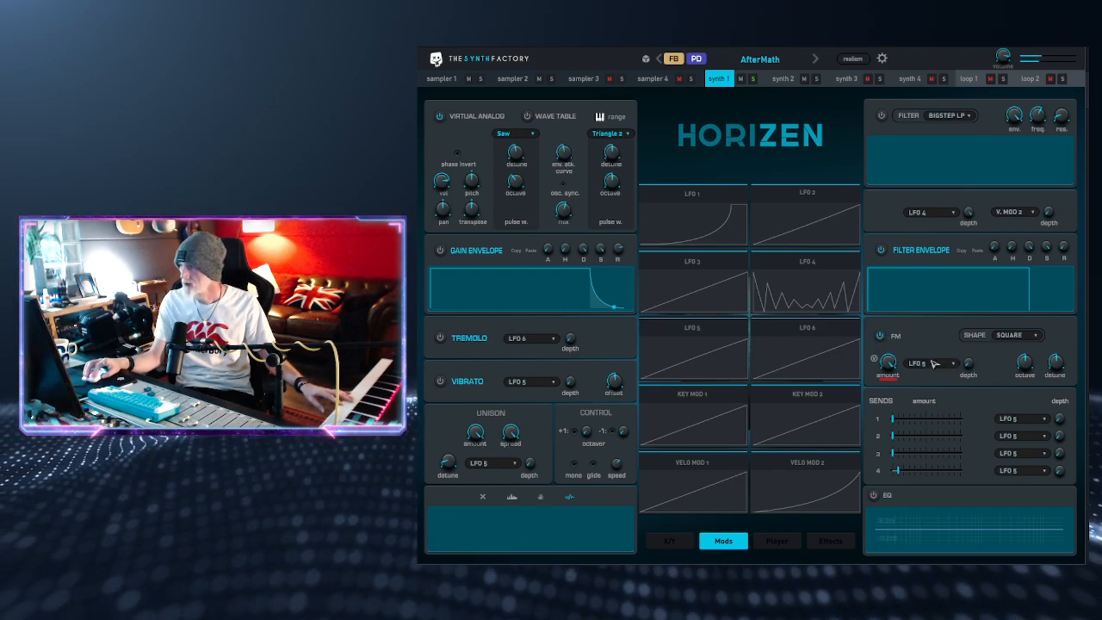
Step: Try a lower FM octave and then raise the FM octave to its highest setting
drag(1028, 363, 1029, 364)
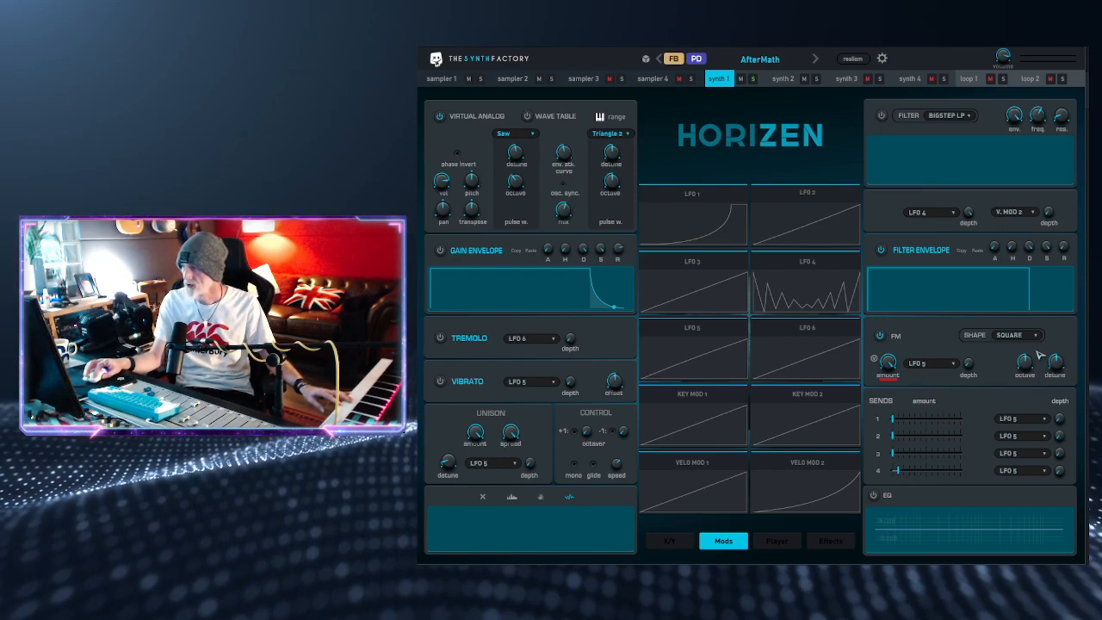
drag(1026, 362, 1031, 411)
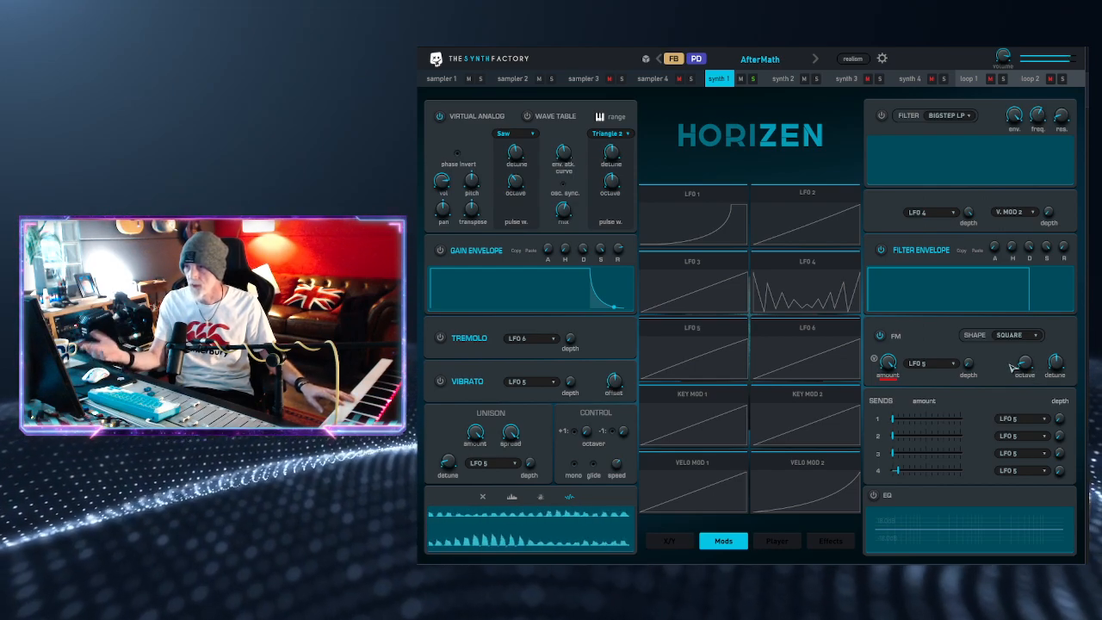
drag(1024, 368, 1027, 355)
drag(1033, 341, 1044, 280)
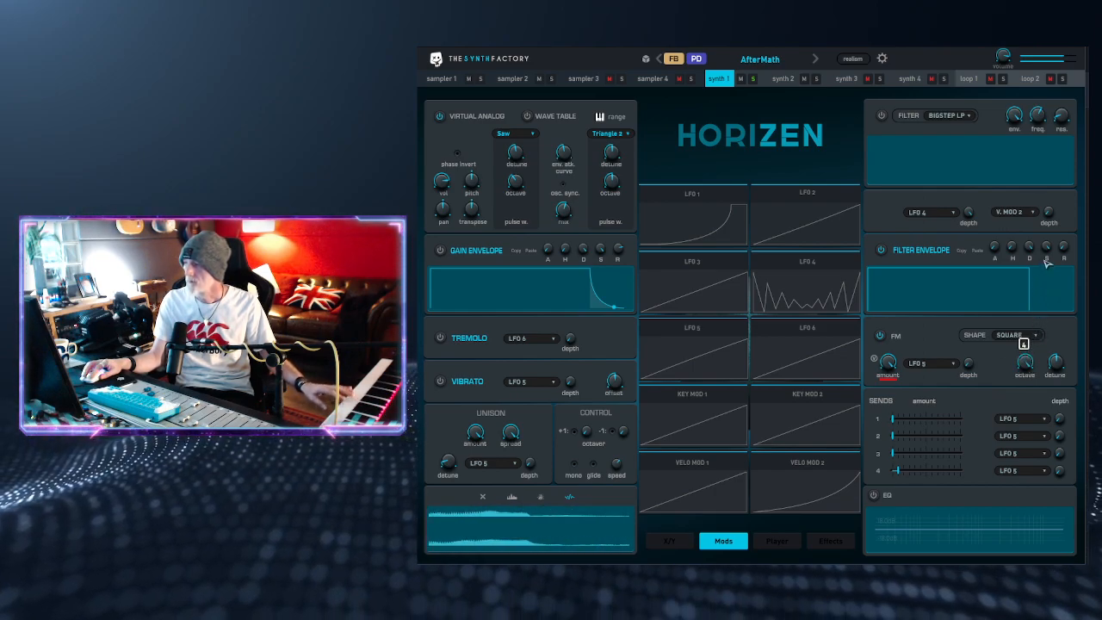
Step: Reduce the FM amount to a moderate level and try out the FM detune
drag(895, 365, 900, 479)
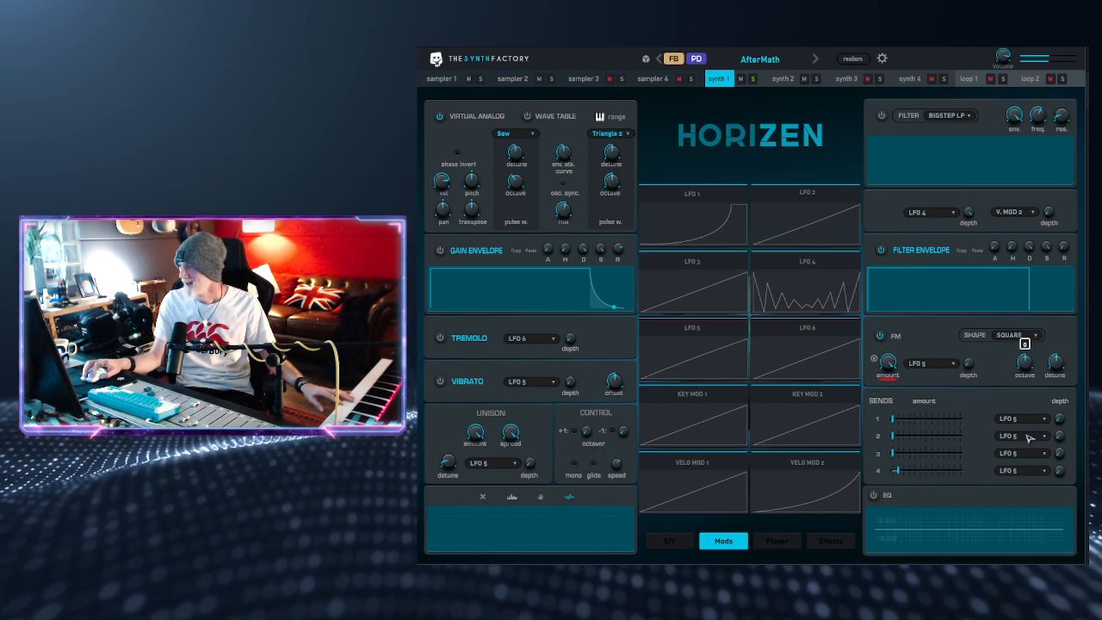
drag(898, 367, 927, 371)
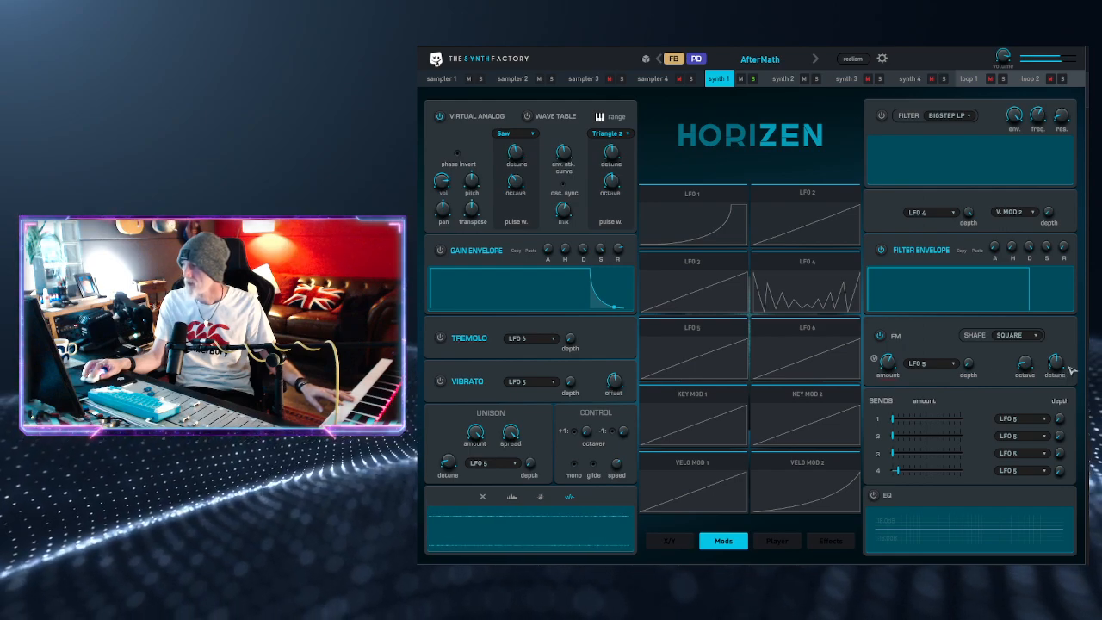
drag(1066, 349, 1074, 320)
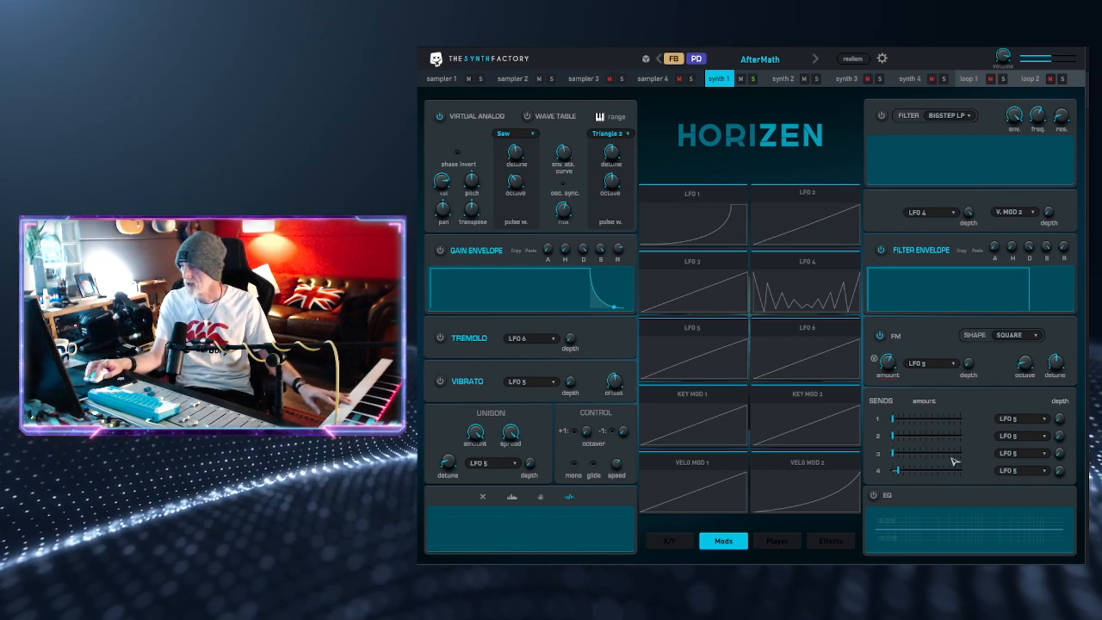
Step: Enable synth 1's EQ and place one band as a slight boost in the lower mid frequencies
click(874, 496)
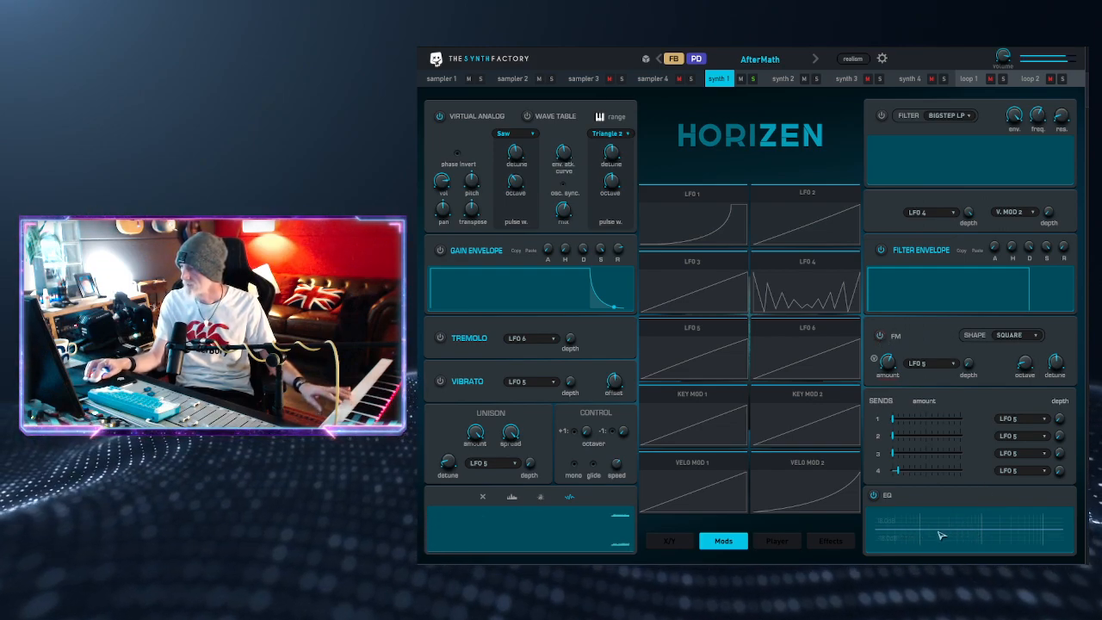
drag(911, 520, 966, 521)
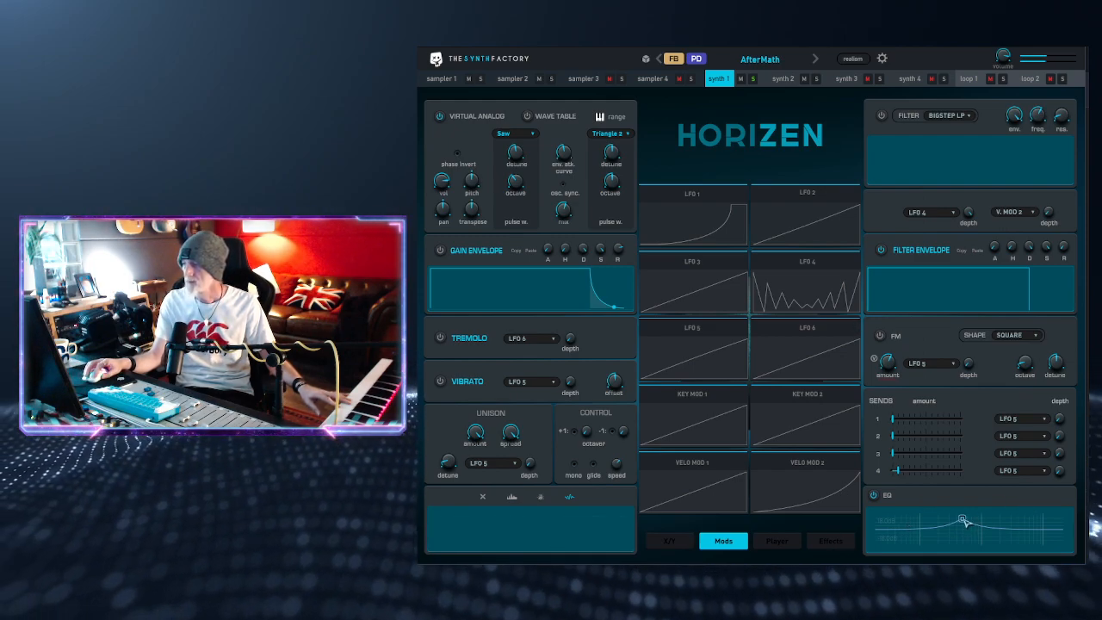
drag(964, 521, 928, 526)
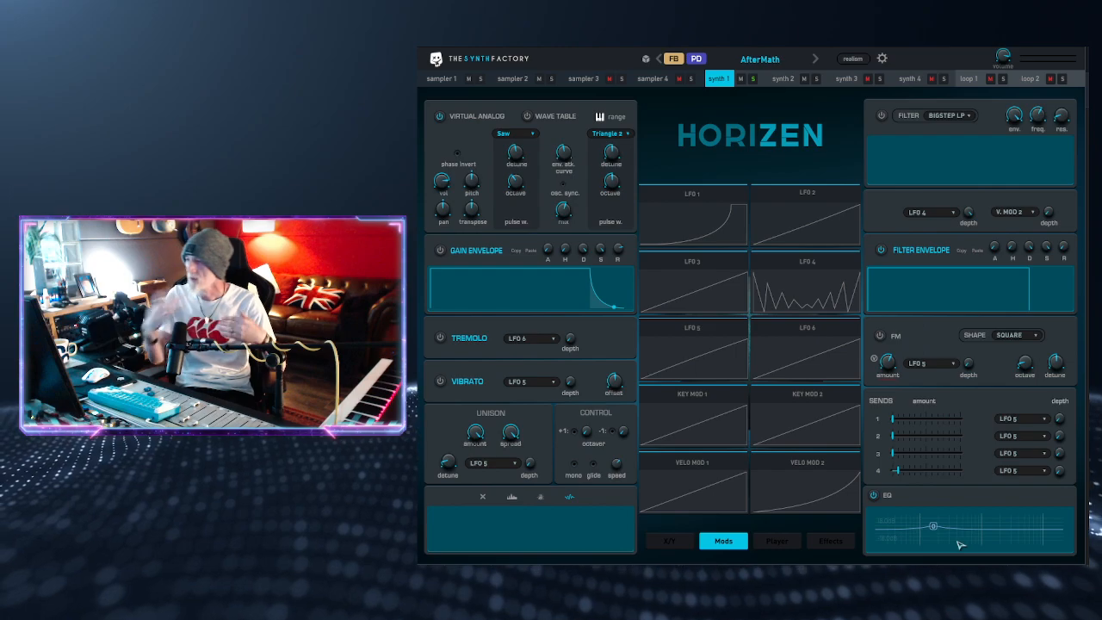
Step: Sweep the EQ band between cut and boost, finishing with a broad boost near the middle of synth 1's frequency range
drag(935, 527, 978, 544)
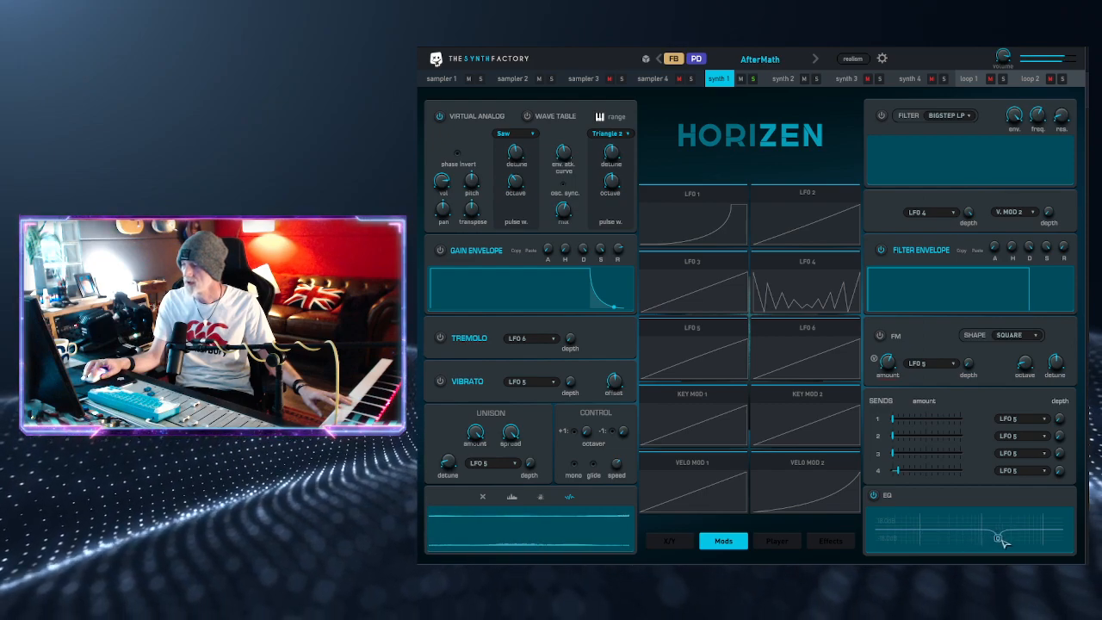
drag(943, 532, 942, 514)
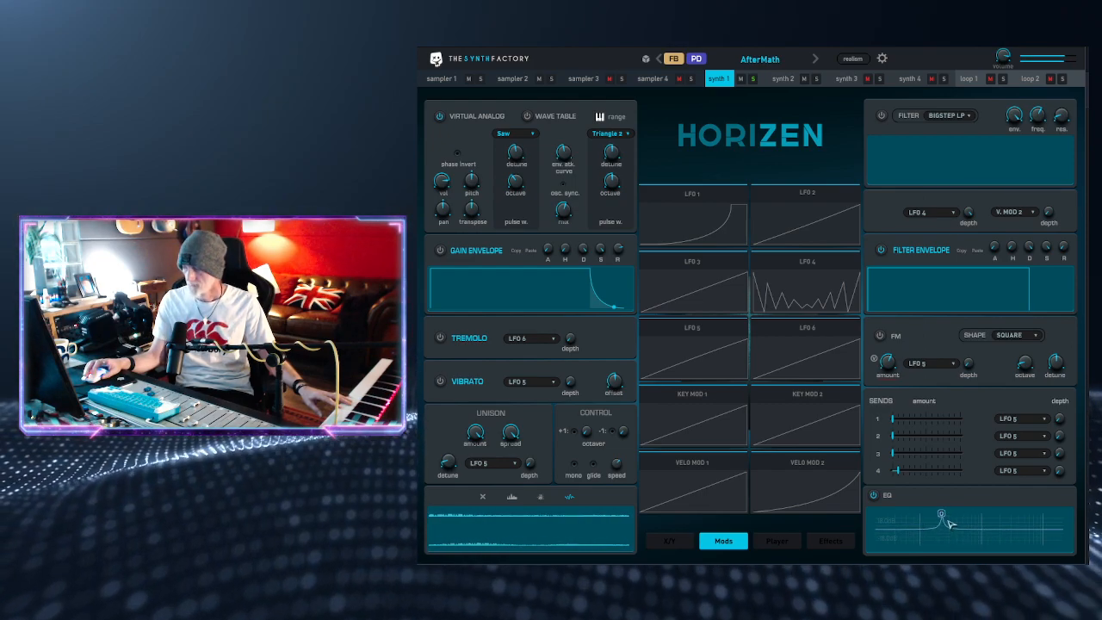
drag(941, 516, 978, 515)
scroll(949, 516, down, 5)
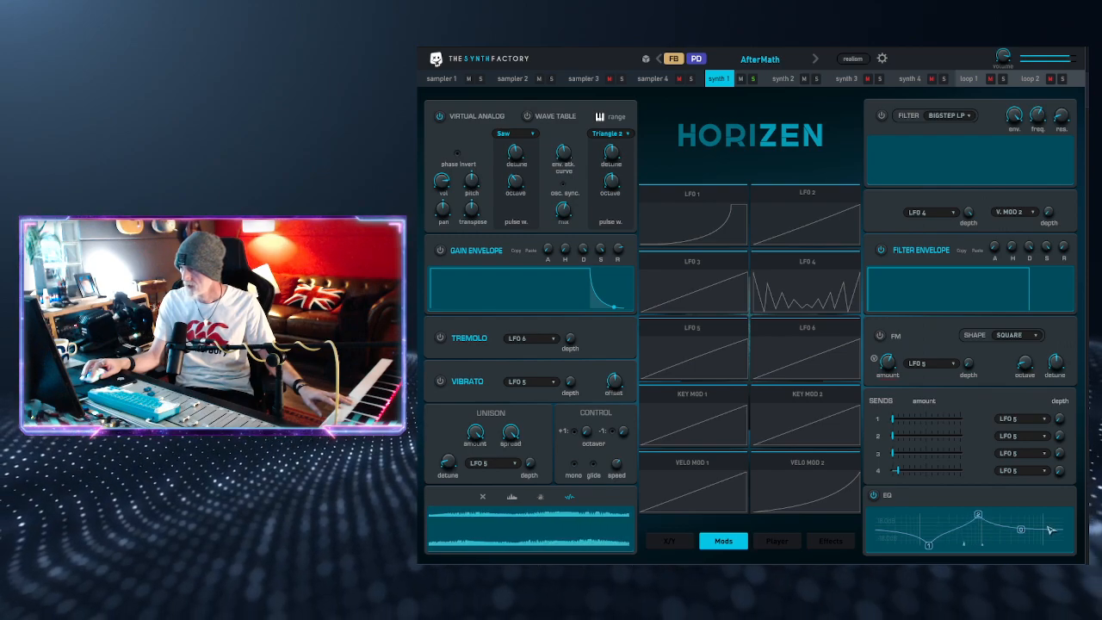
Step: Add more EQ bands to synth 1, boosting the mids and cutting the lows and upper mids into an irregular curve
click(952, 515)
click(902, 533)
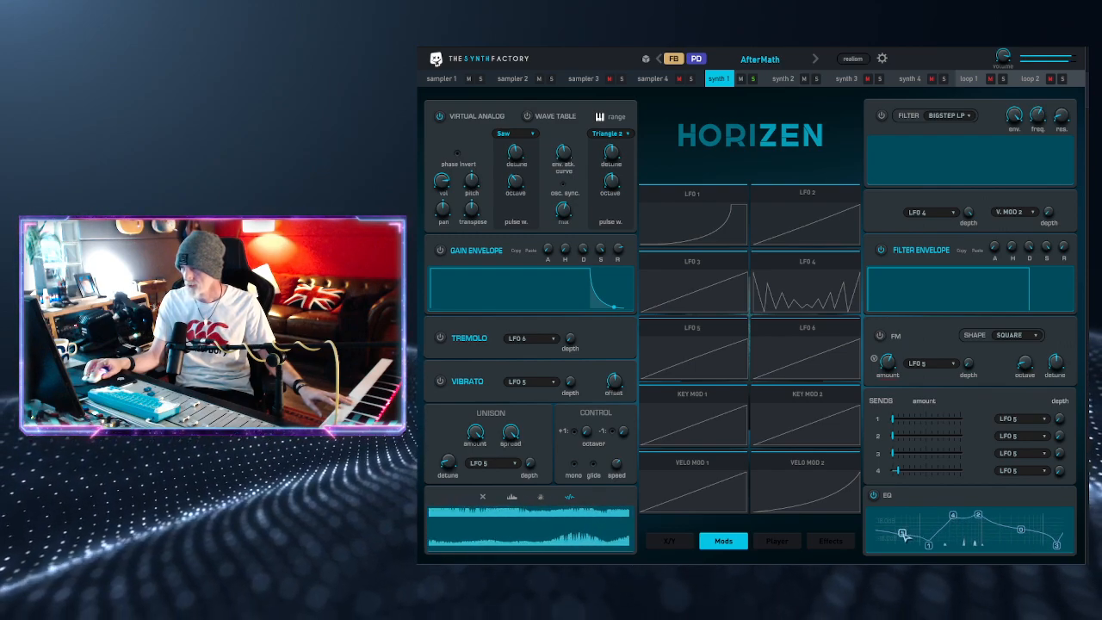
click(996, 544)
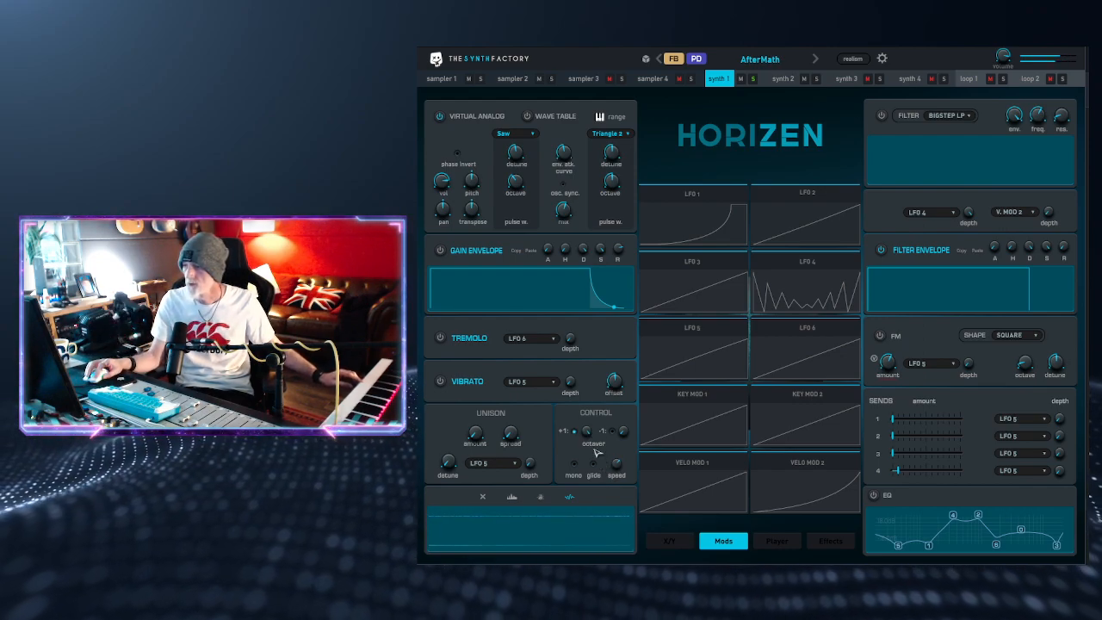
Step: Try out the lower-octave level of the octaver and assign LFO 4 to the tremolo
drag(618, 432, 616, 430)
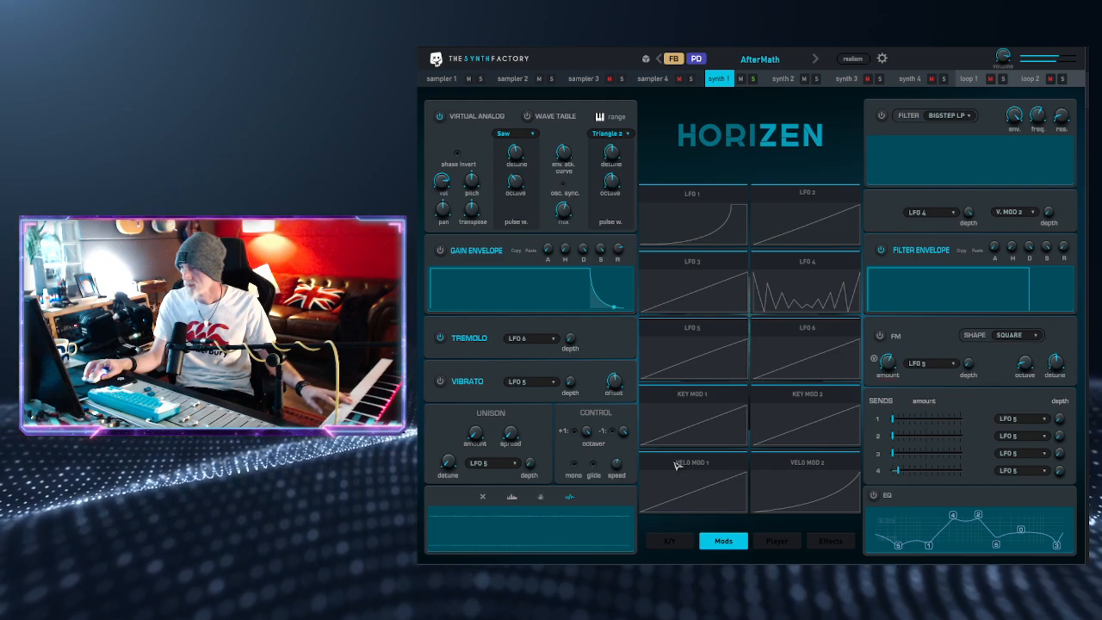
drag(828, 296, 521, 342)
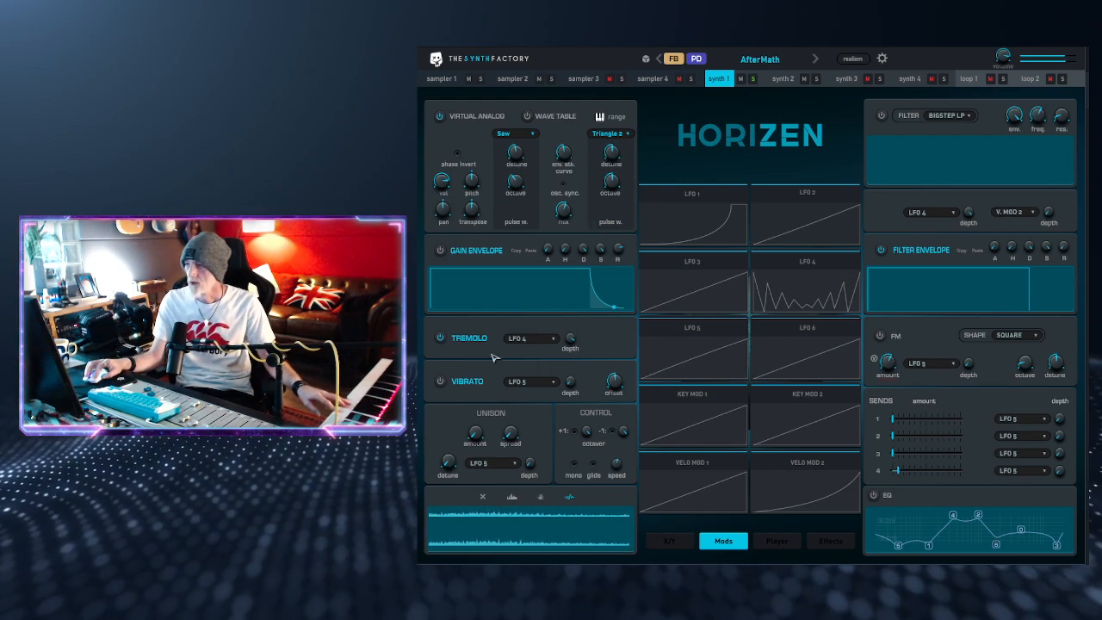
Step: Raise LFO 4's speed to about 3.21 Hz and increase its smoothing
click(808, 289)
drag(652, 216, 662, 182)
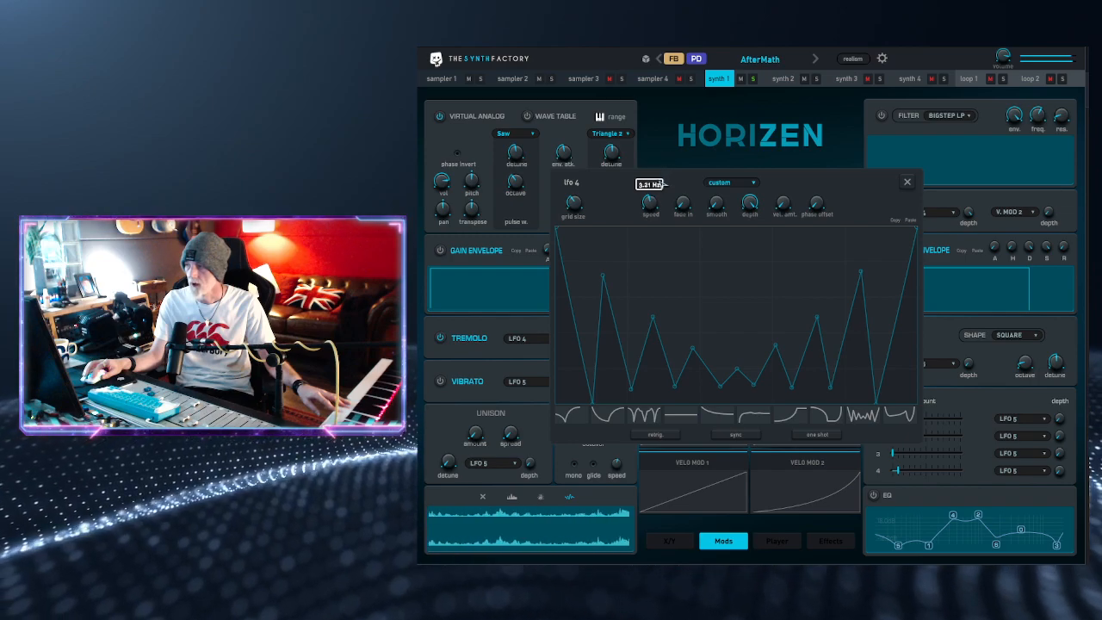
drag(717, 212, 723, 168)
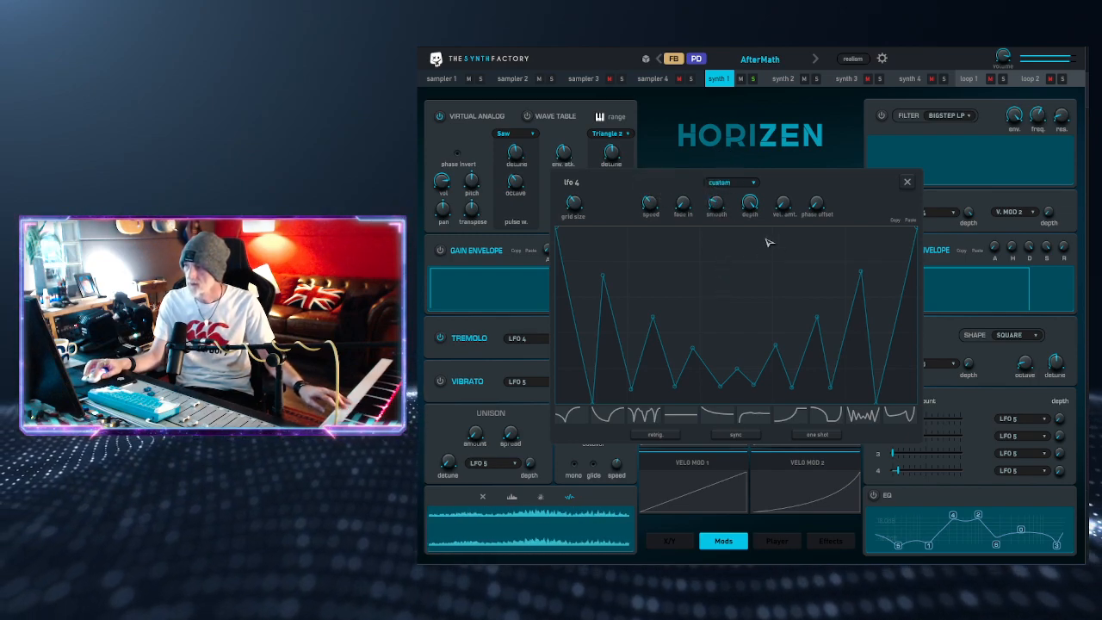
click(908, 182)
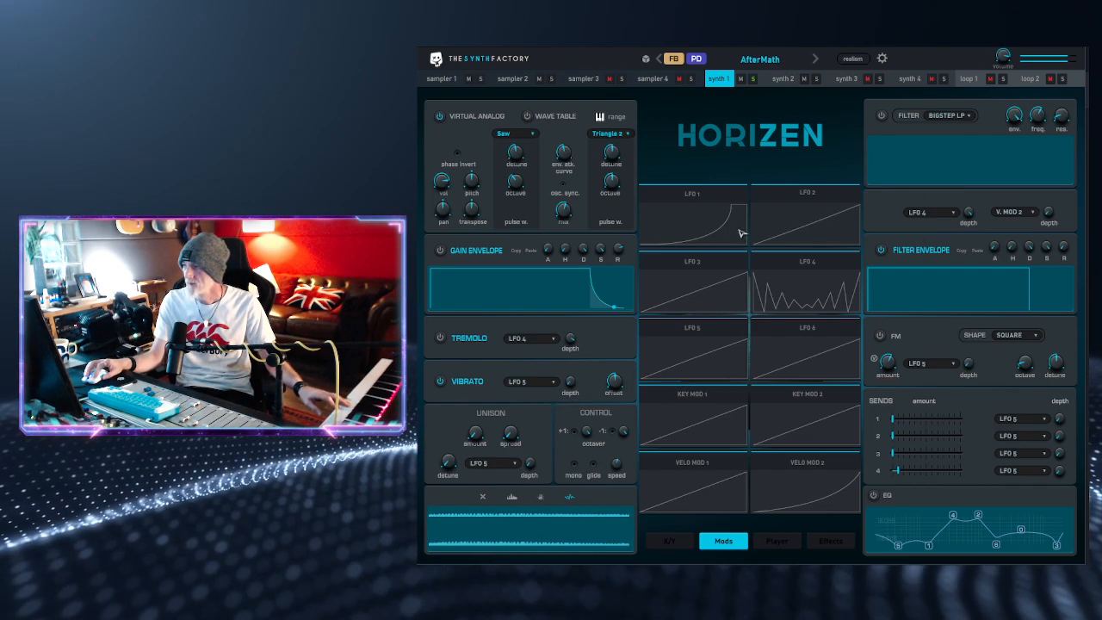
Step: Assign LFO 4 to the vibrato with its depth adjusted, and look over LFO 4's settings
click(551, 378)
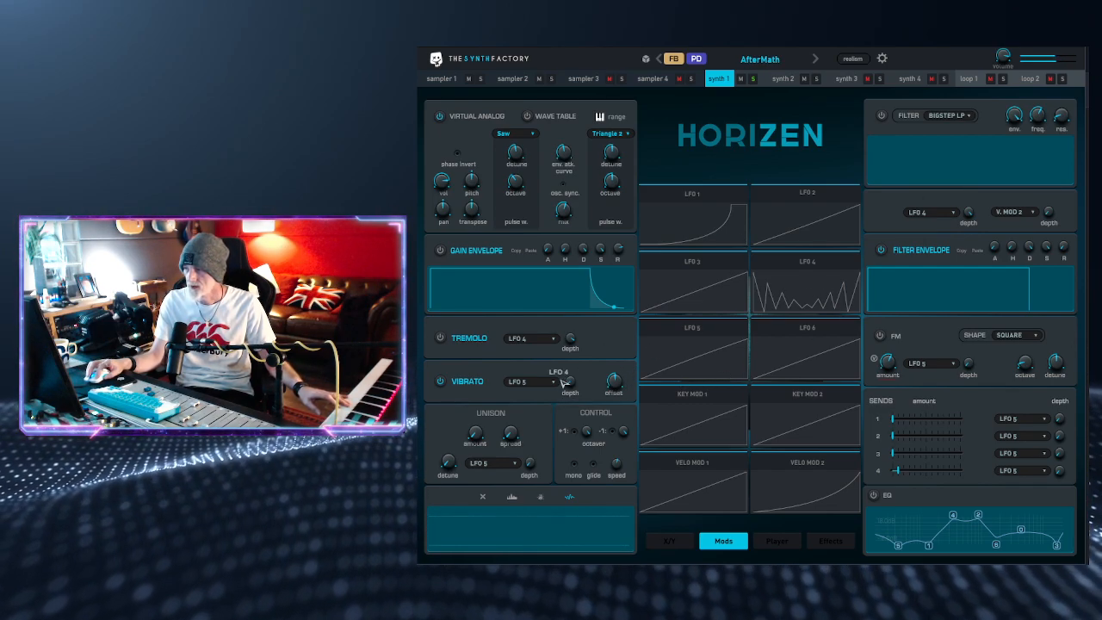
click(530, 385)
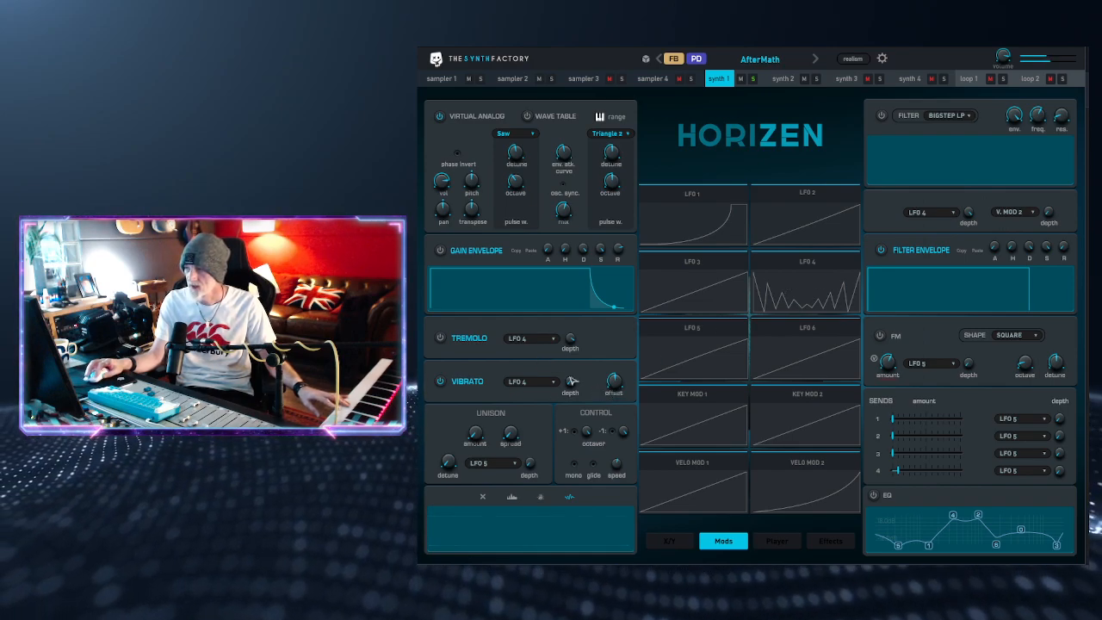
drag(575, 383, 574, 359)
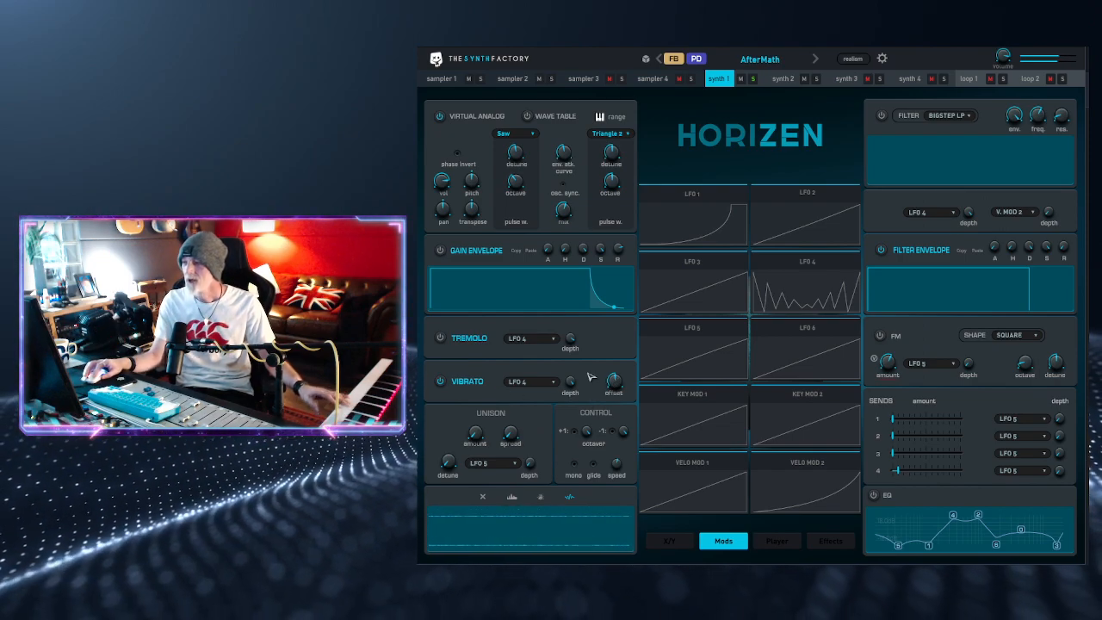
click(819, 300)
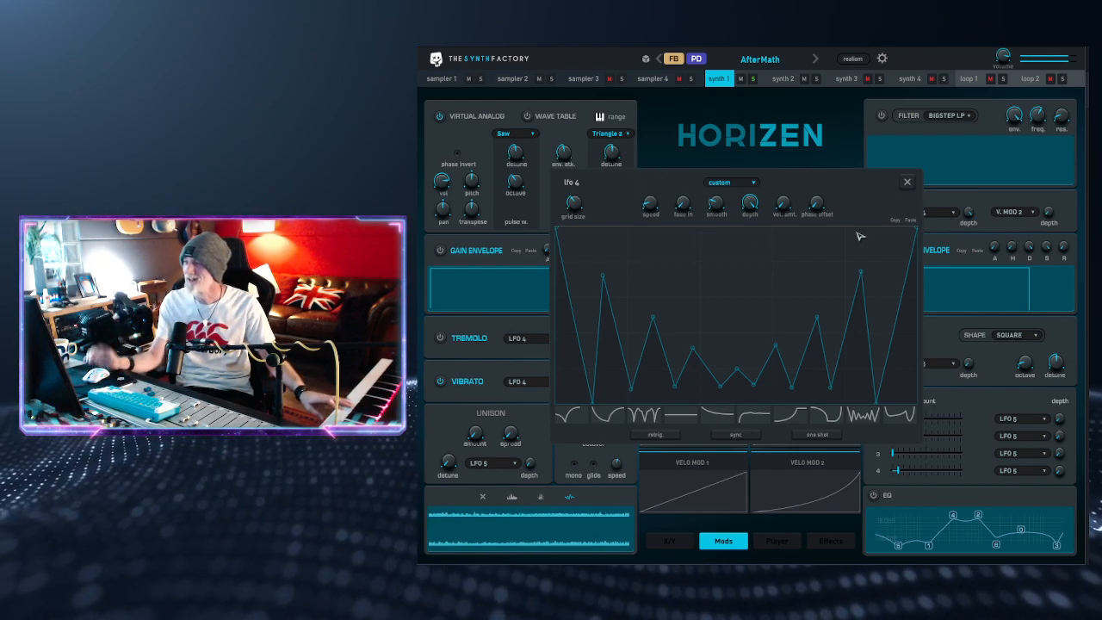
click(908, 186)
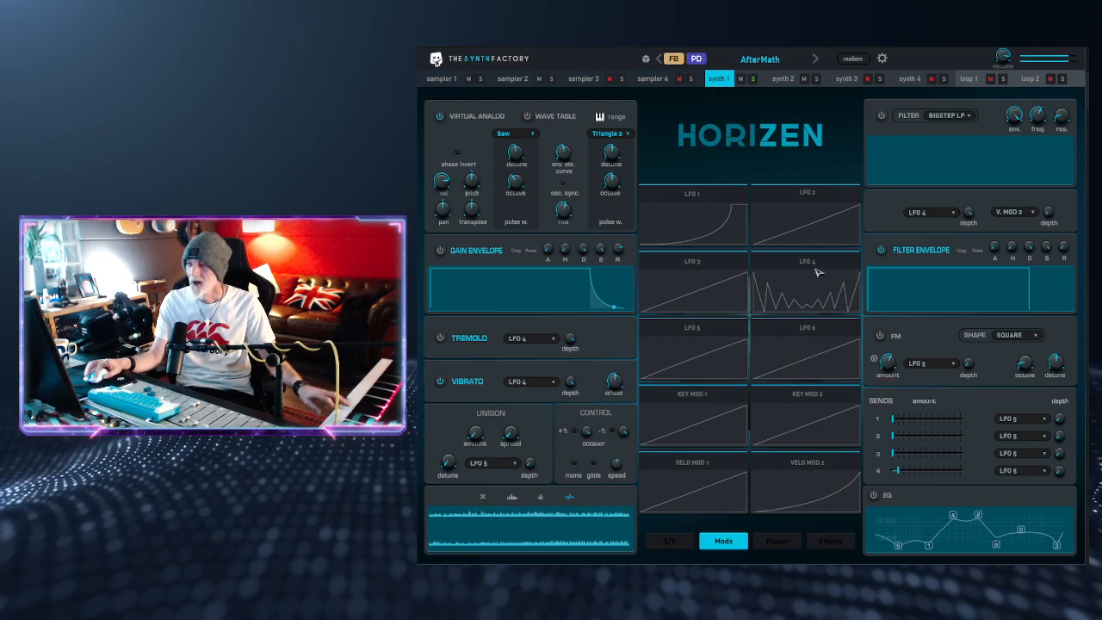